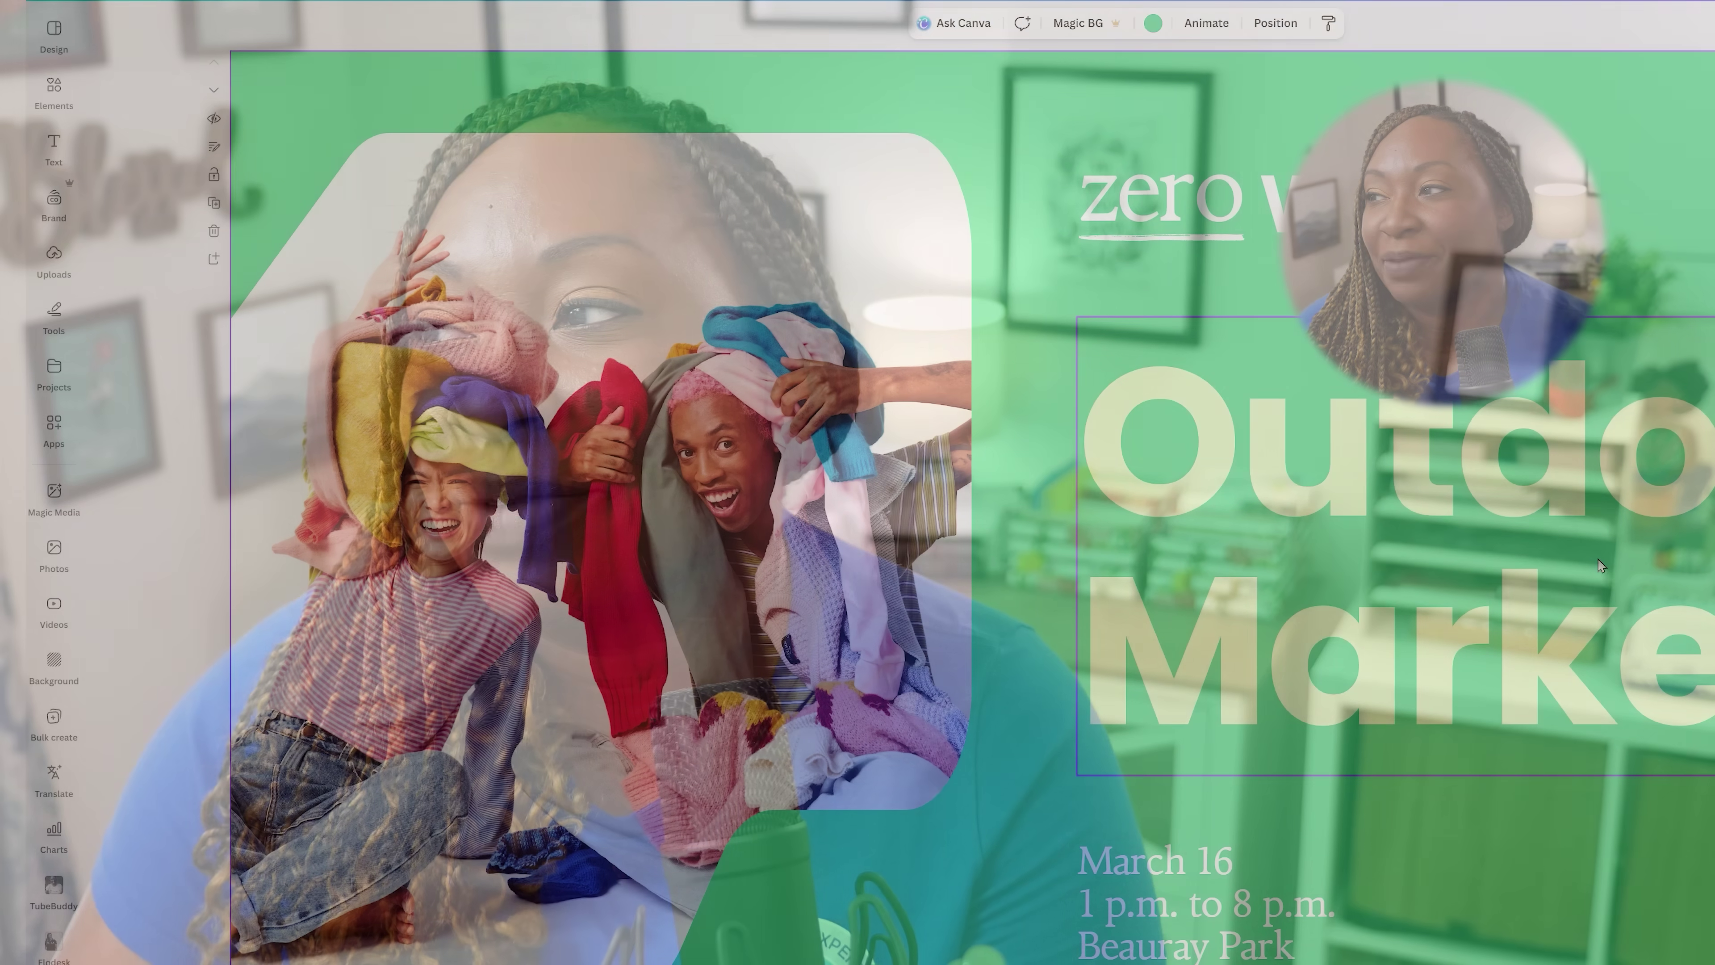
Step: Swap the clothes hero photo for a 'farmers' stock photo of a farmer holding tomatoes
{"action": "double_click", "coordinate": [1598, 557]}
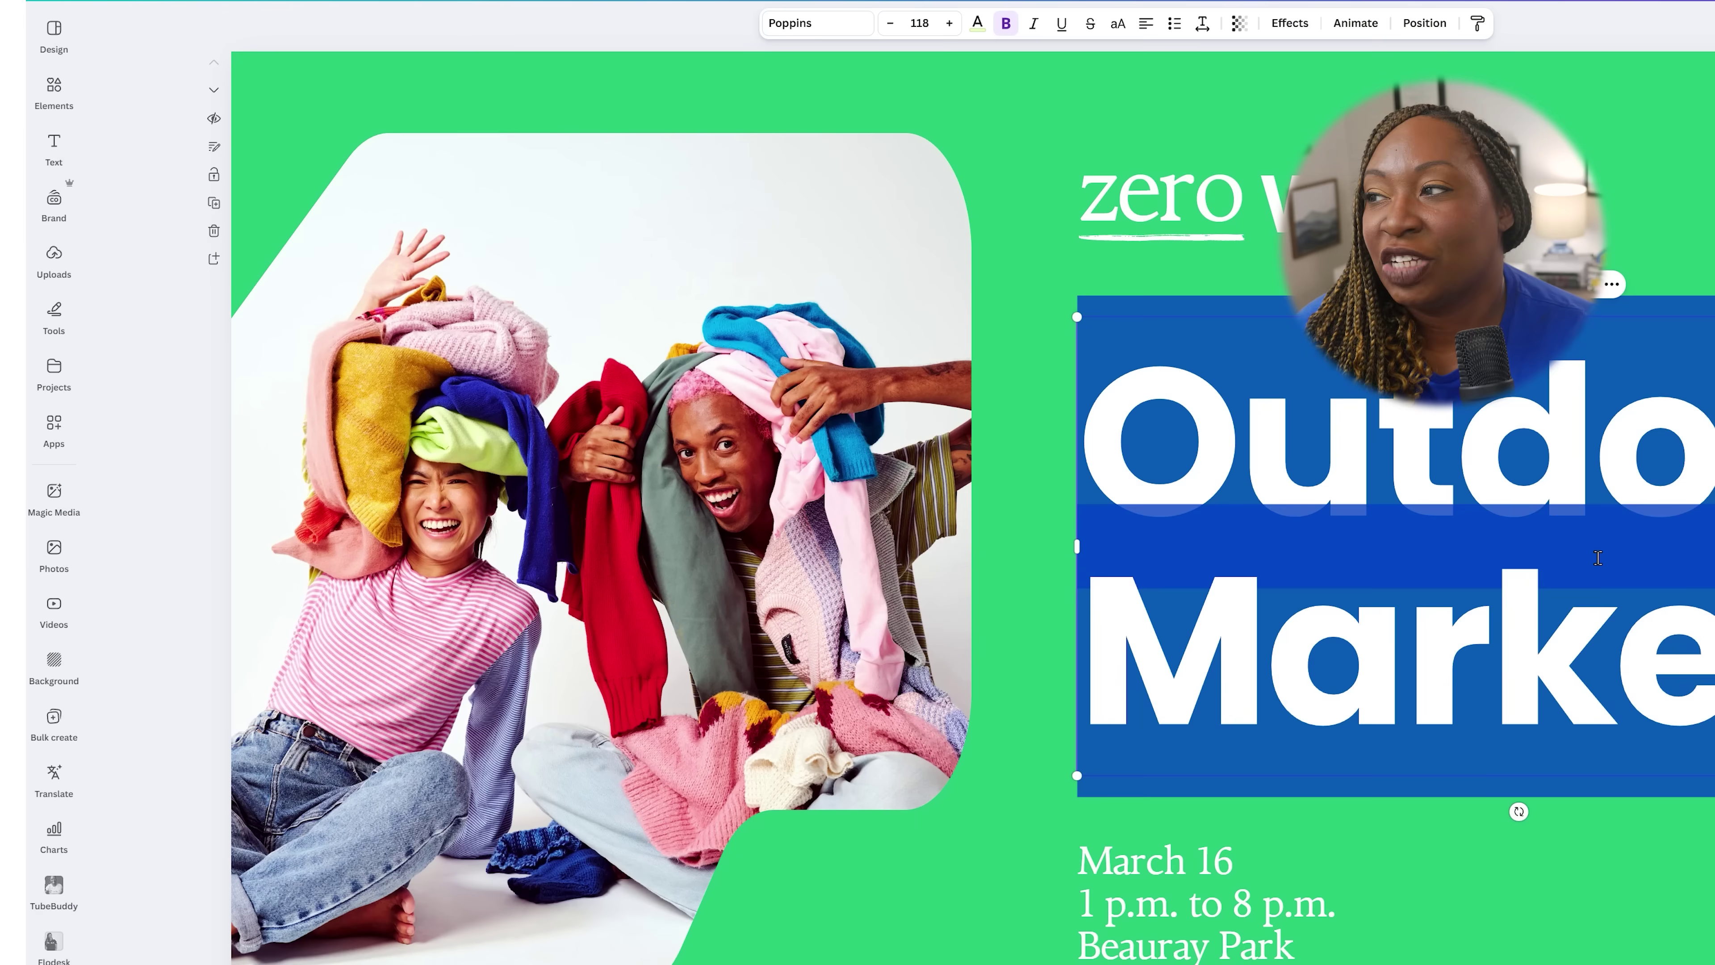
{"action": "left_click", "coordinate": [908, 437]}
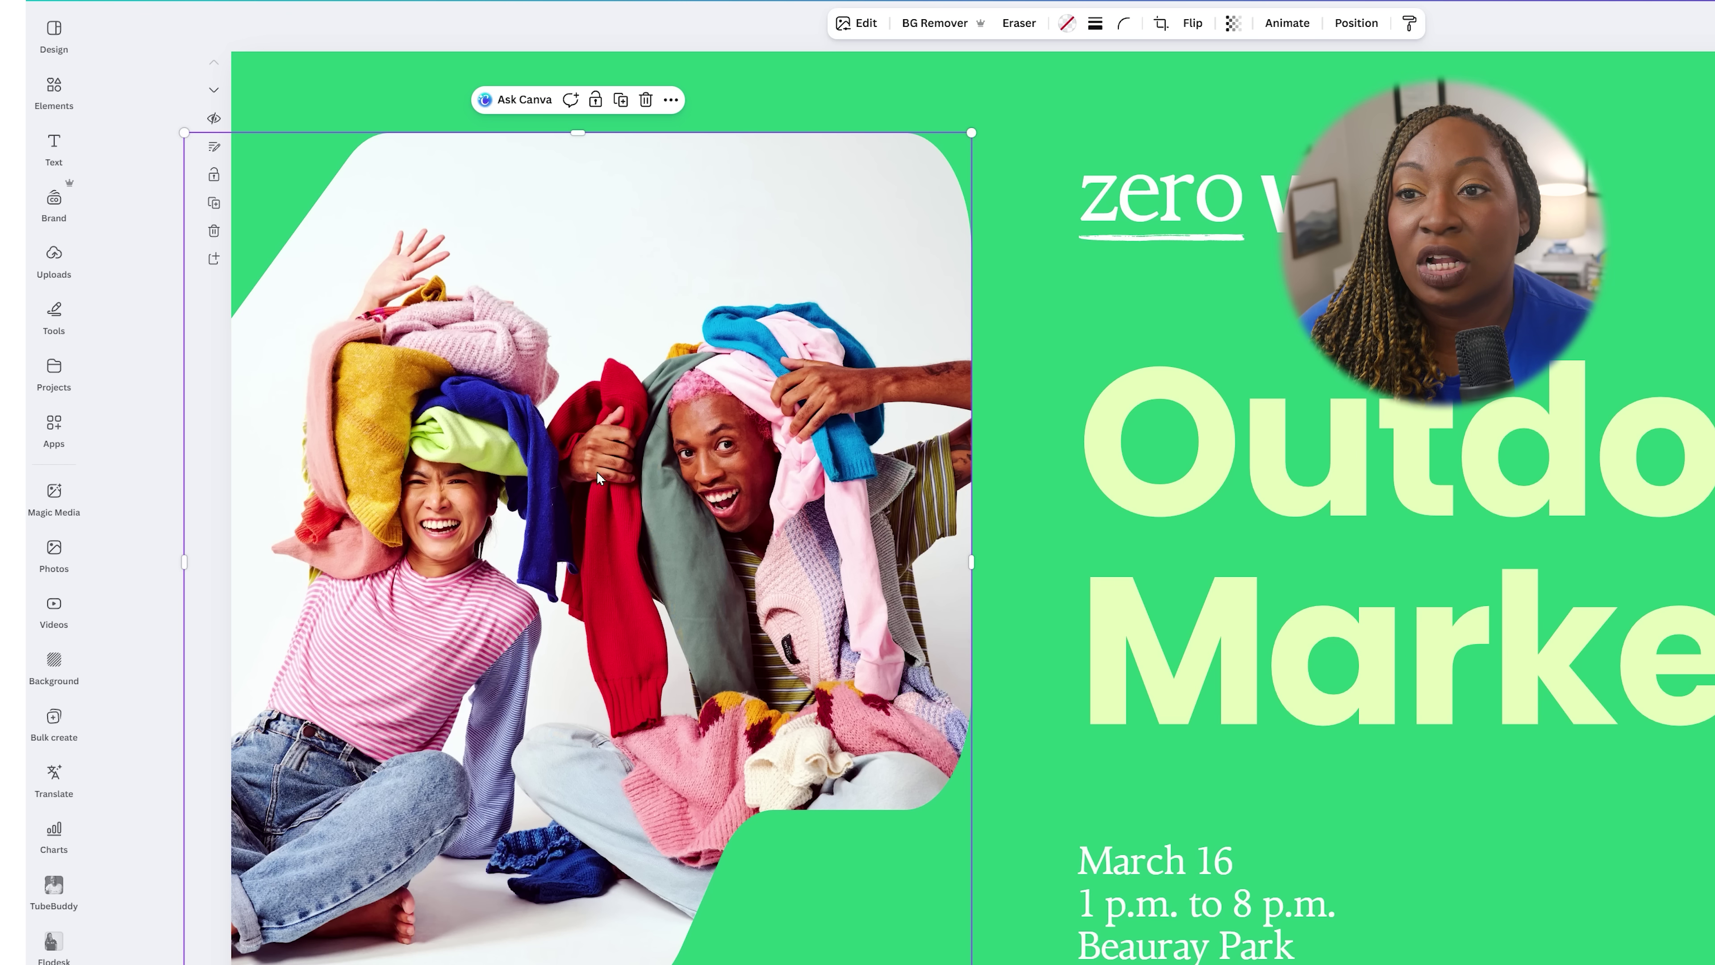
{"action": "left_click", "coordinate": [59, 558]}
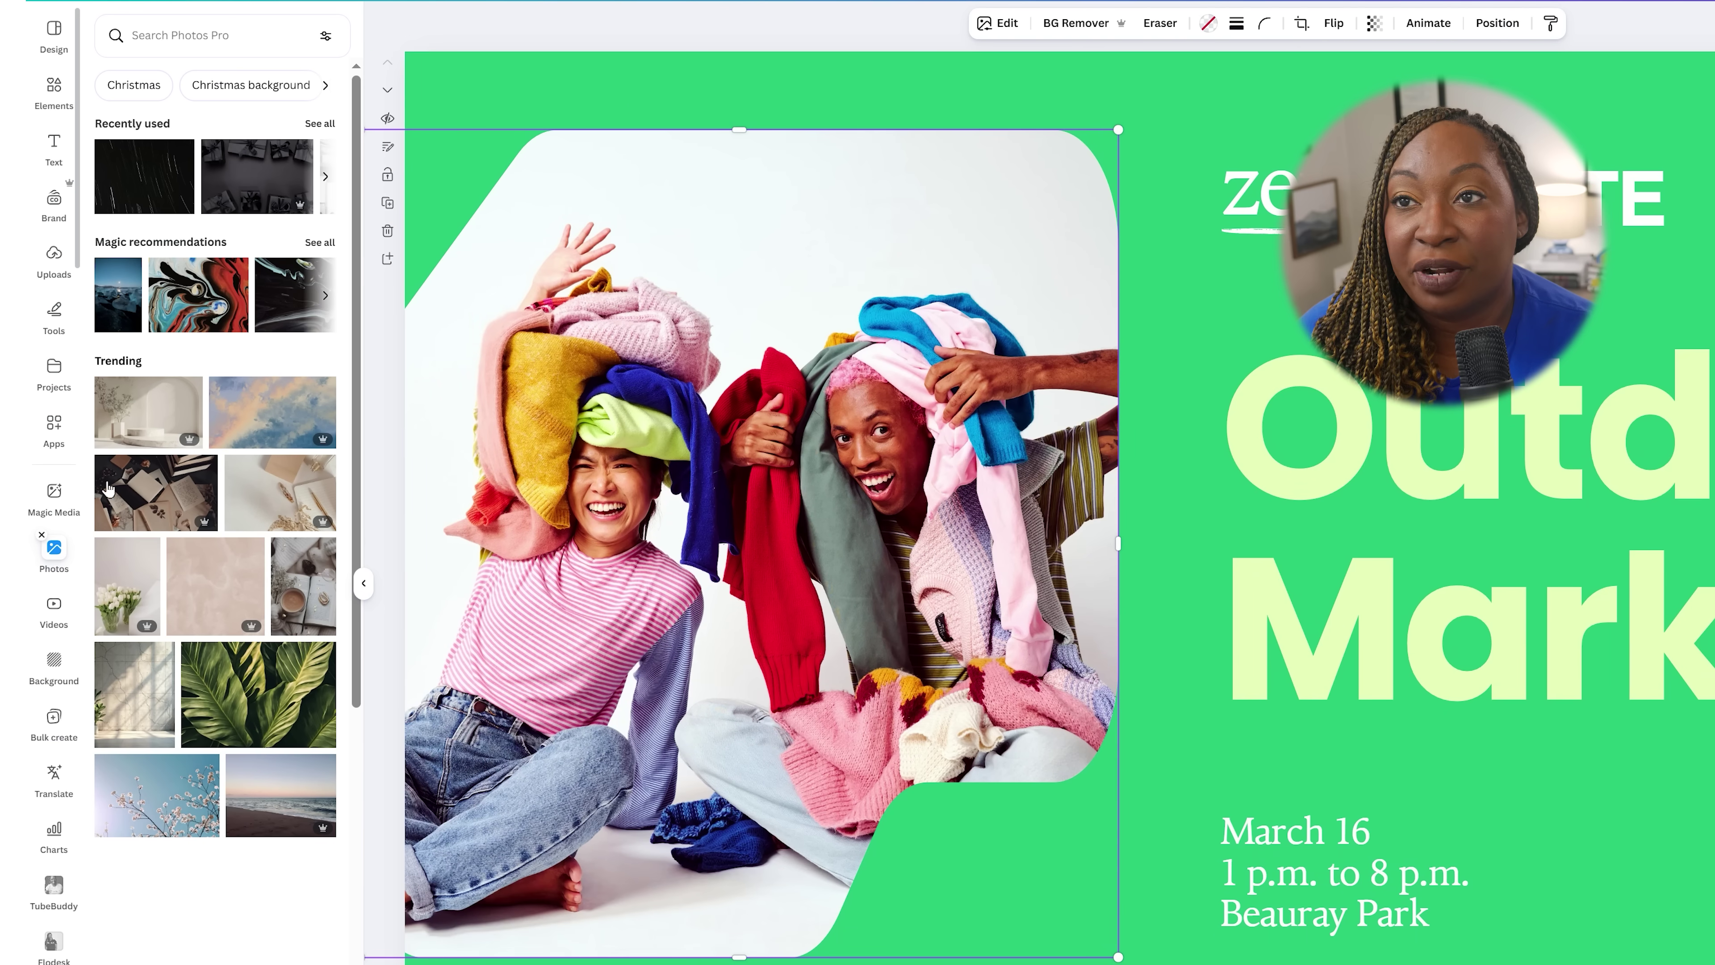
{"action": "left_click", "coordinate": [189, 42]}
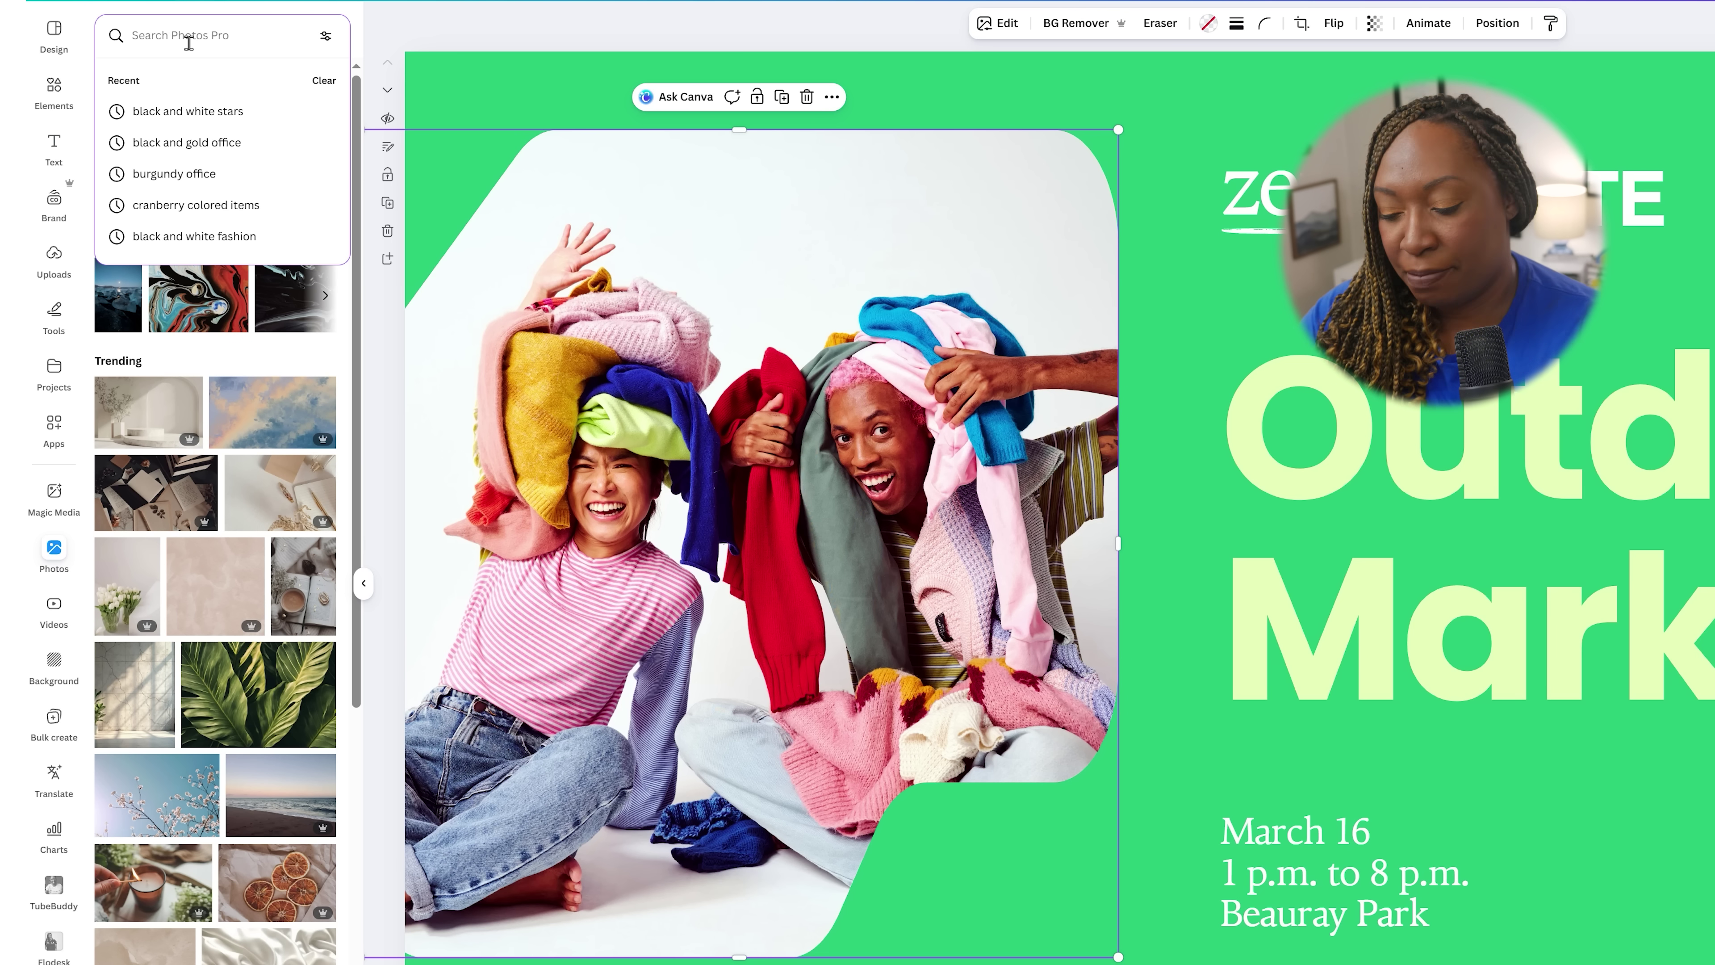
{"action": "type", "text": "FARMRES"}
{"action": "key", "text": "BackSpace"}
{"action": "key", "text": "BackSpace"}
{"action": "key", "text": "BackSpace"}
{"action": "key", "text": "BackSpace"}
{"action": "key", "text": "BackSpace"}
{"action": "key", "text": "BackSpace"}
{"action": "type", "text": "farmers"}
{"action": "key", "text": "Return"}
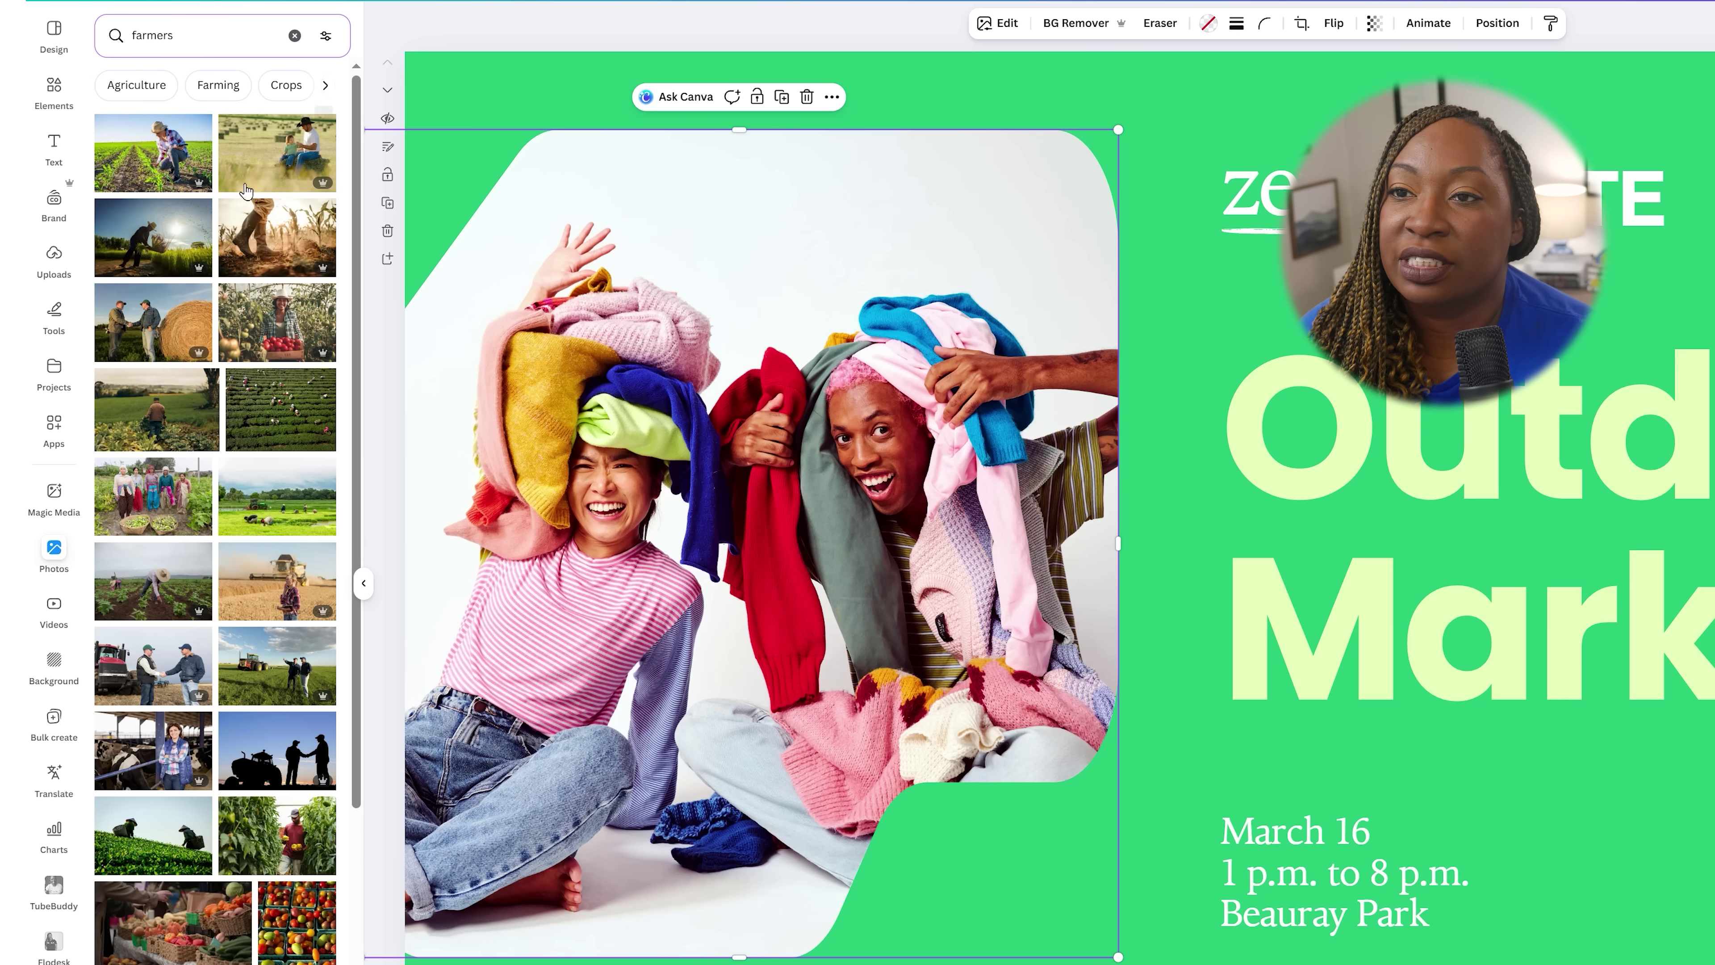
{"action": "left_click_drag", "start_coordinate": [284, 331], "coordinate": [620, 439]}
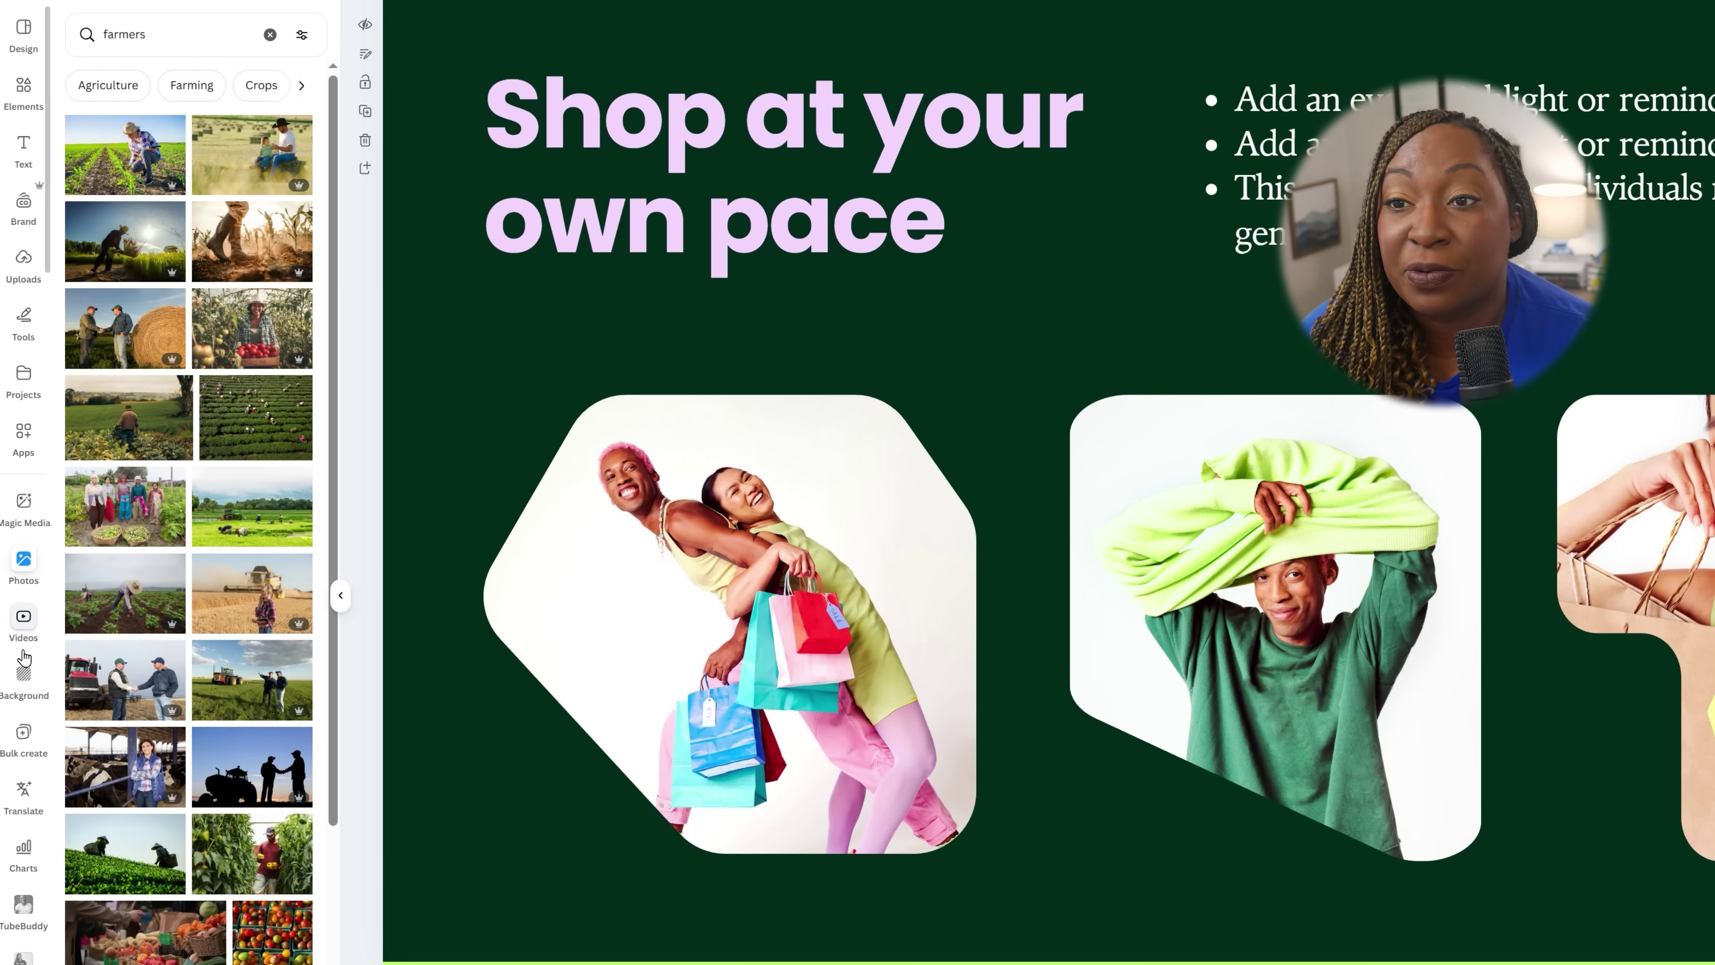
Step: Open the Videos library and scroll down to the 'See you there!' closing section
{"action": "left_click", "coordinate": [13, 641]}
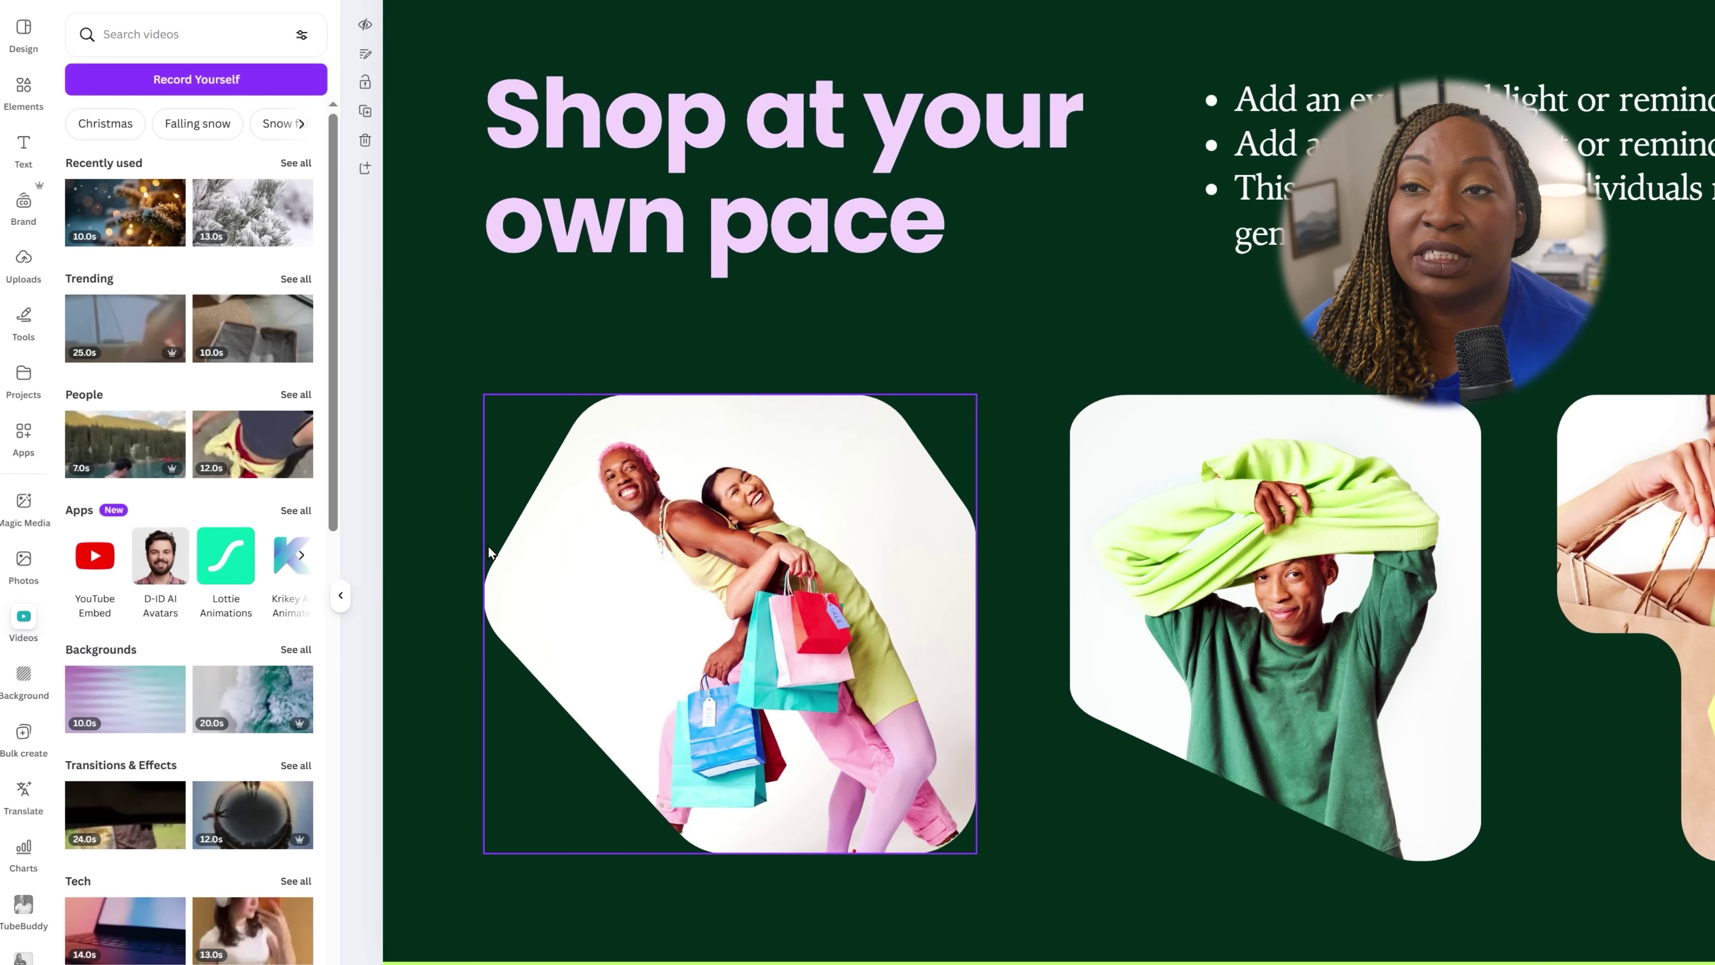
{"action": "scroll", "coordinate": [491, 553], "scroll_direction": "down", "scroll_amount": 1}
{"action": "scroll", "coordinate": [491, 553], "scroll_direction": "down", "scroll_amount": 4}
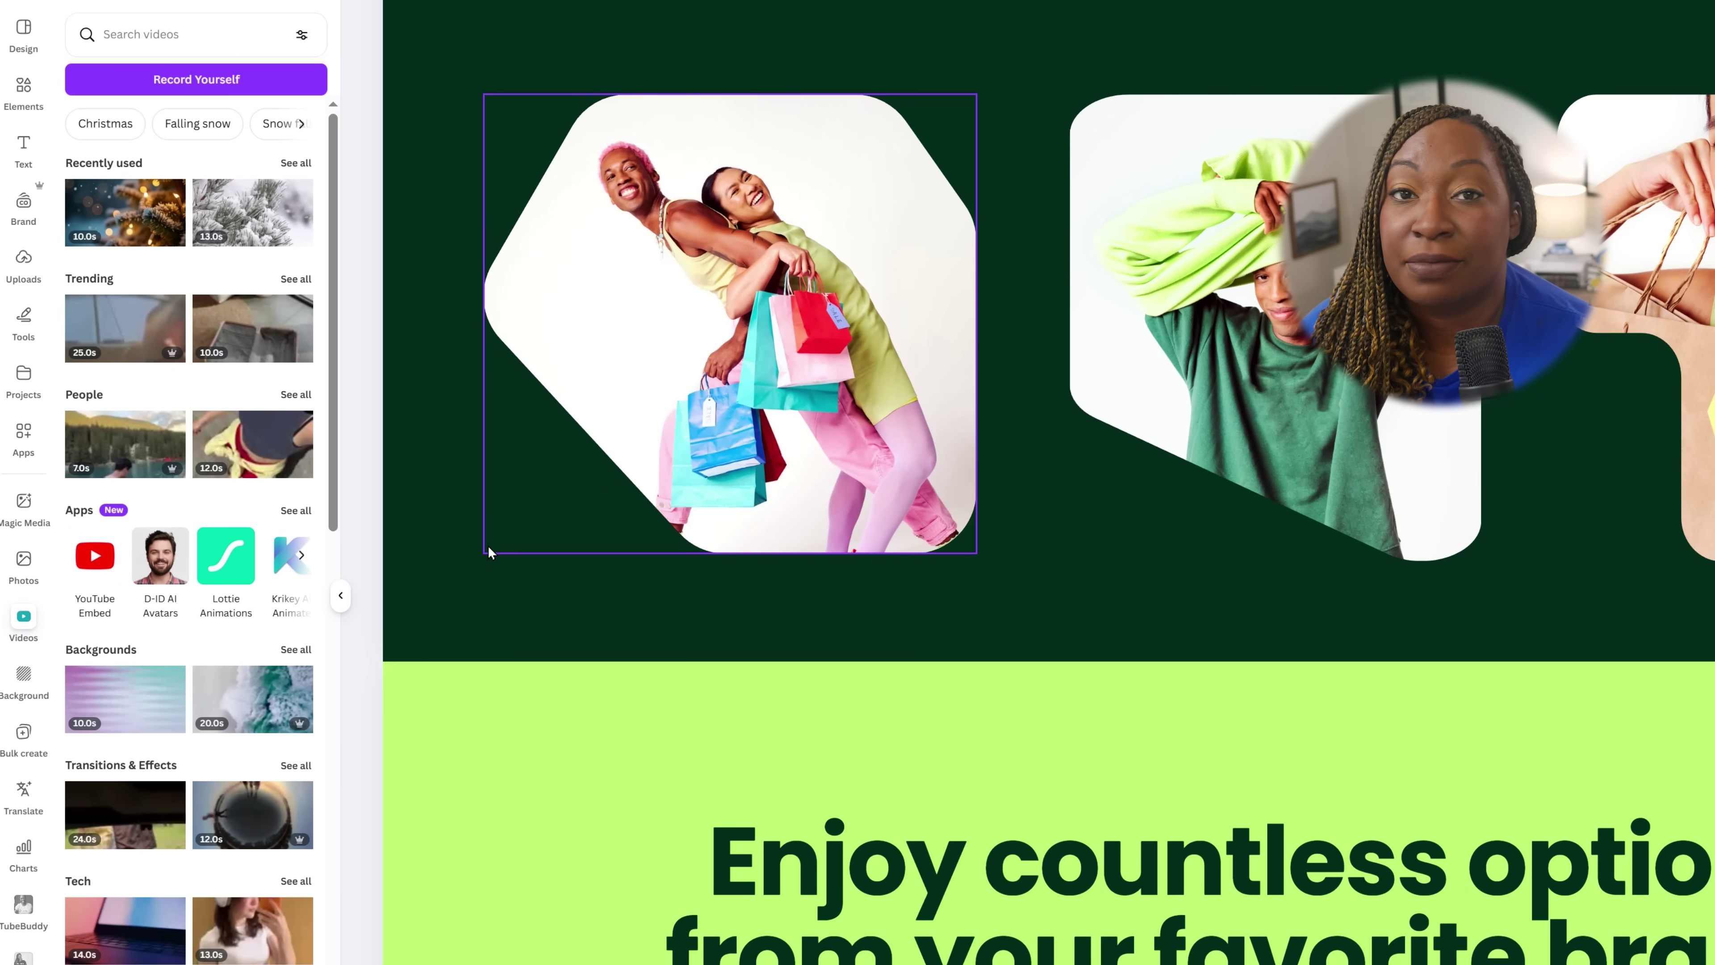
{"action": "scroll", "coordinate": [489, 553], "scroll_direction": "down", "scroll_amount": 18}
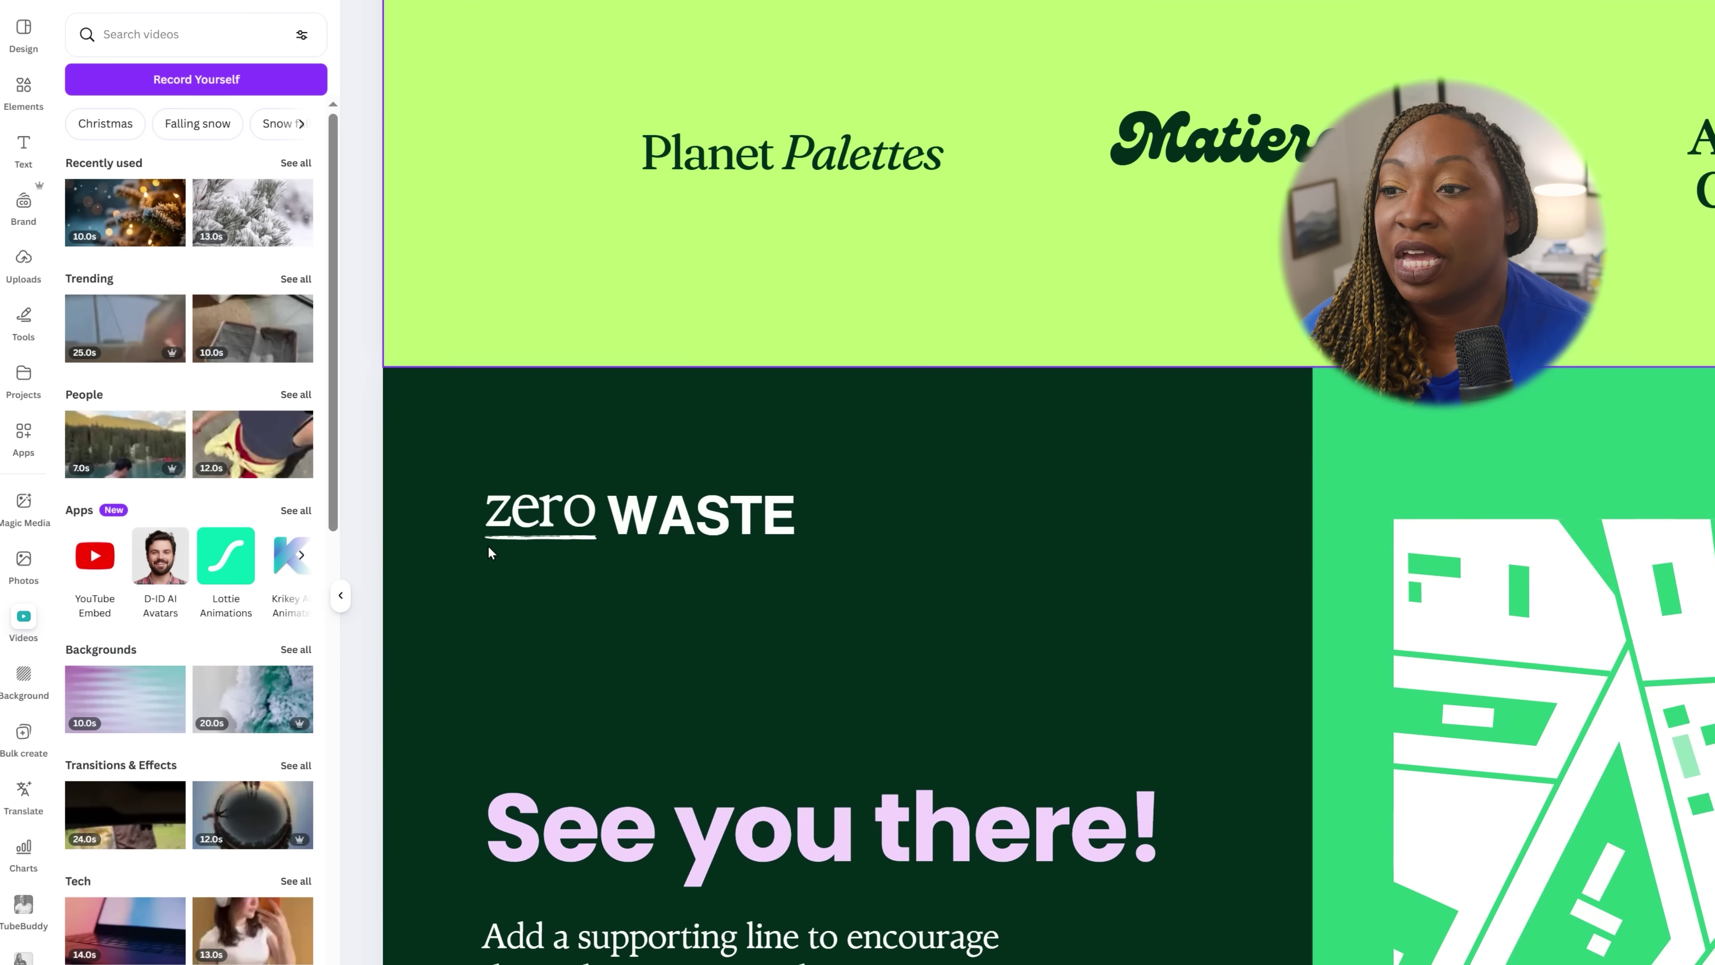
{"action": "scroll", "coordinate": [488, 546], "scroll_direction": "down", "scroll_amount": 4}
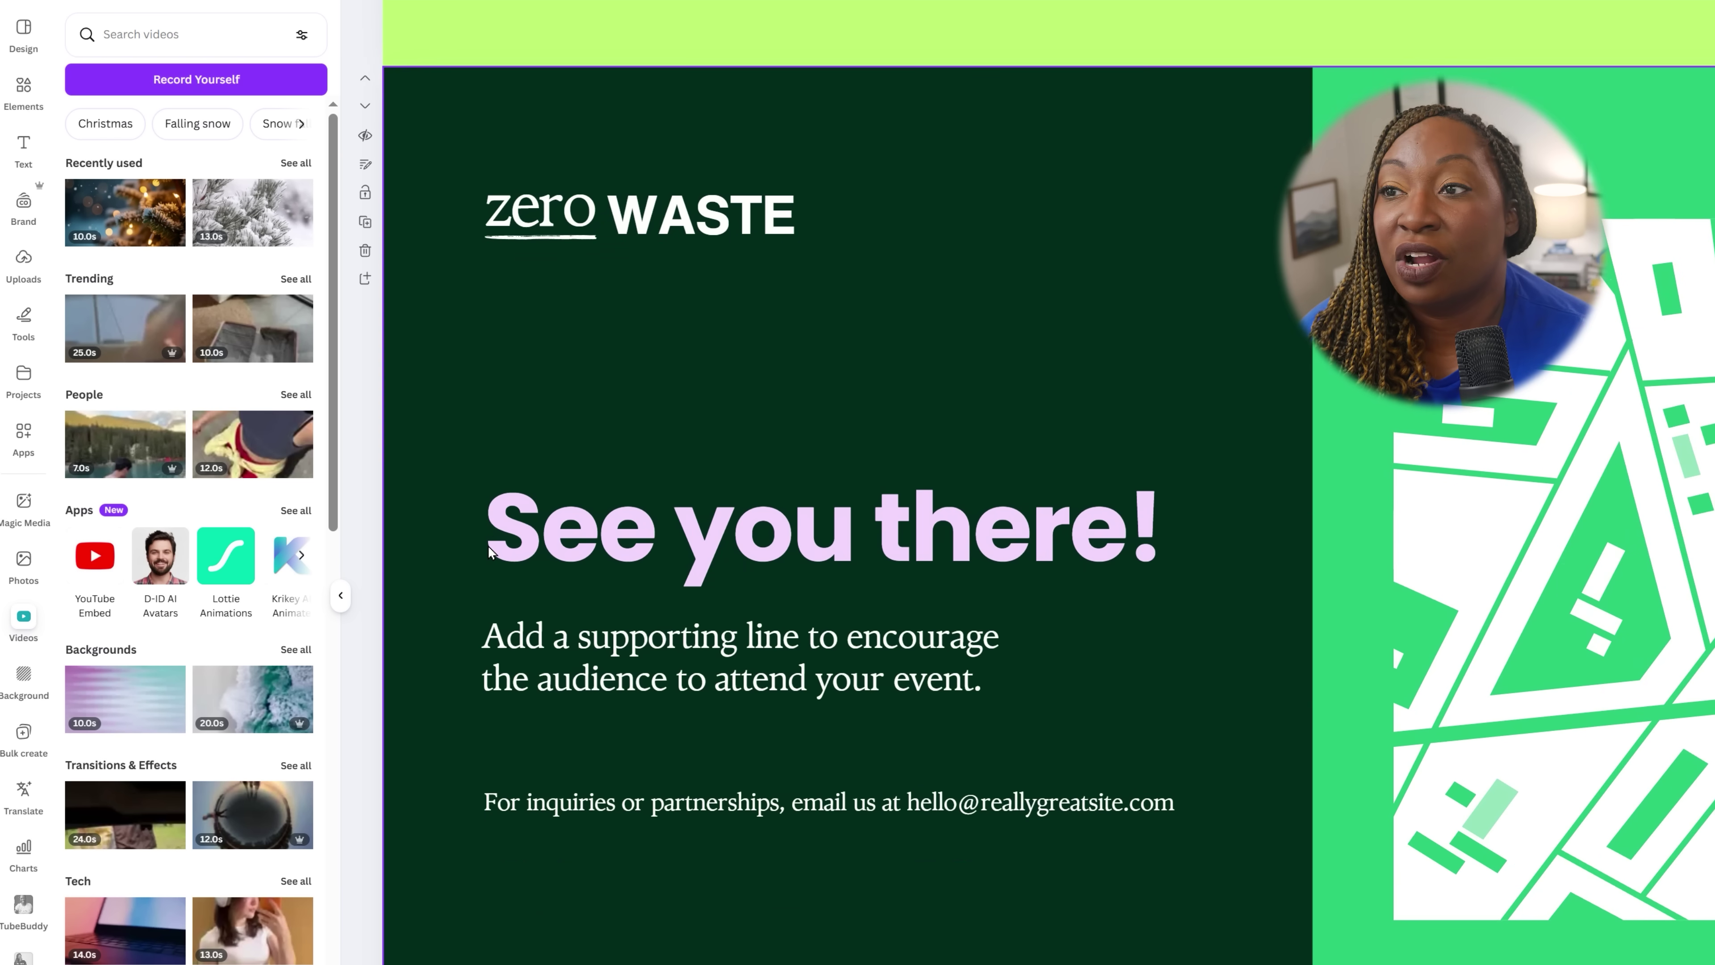
{"action": "left_click", "coordinate": [629, 531]}
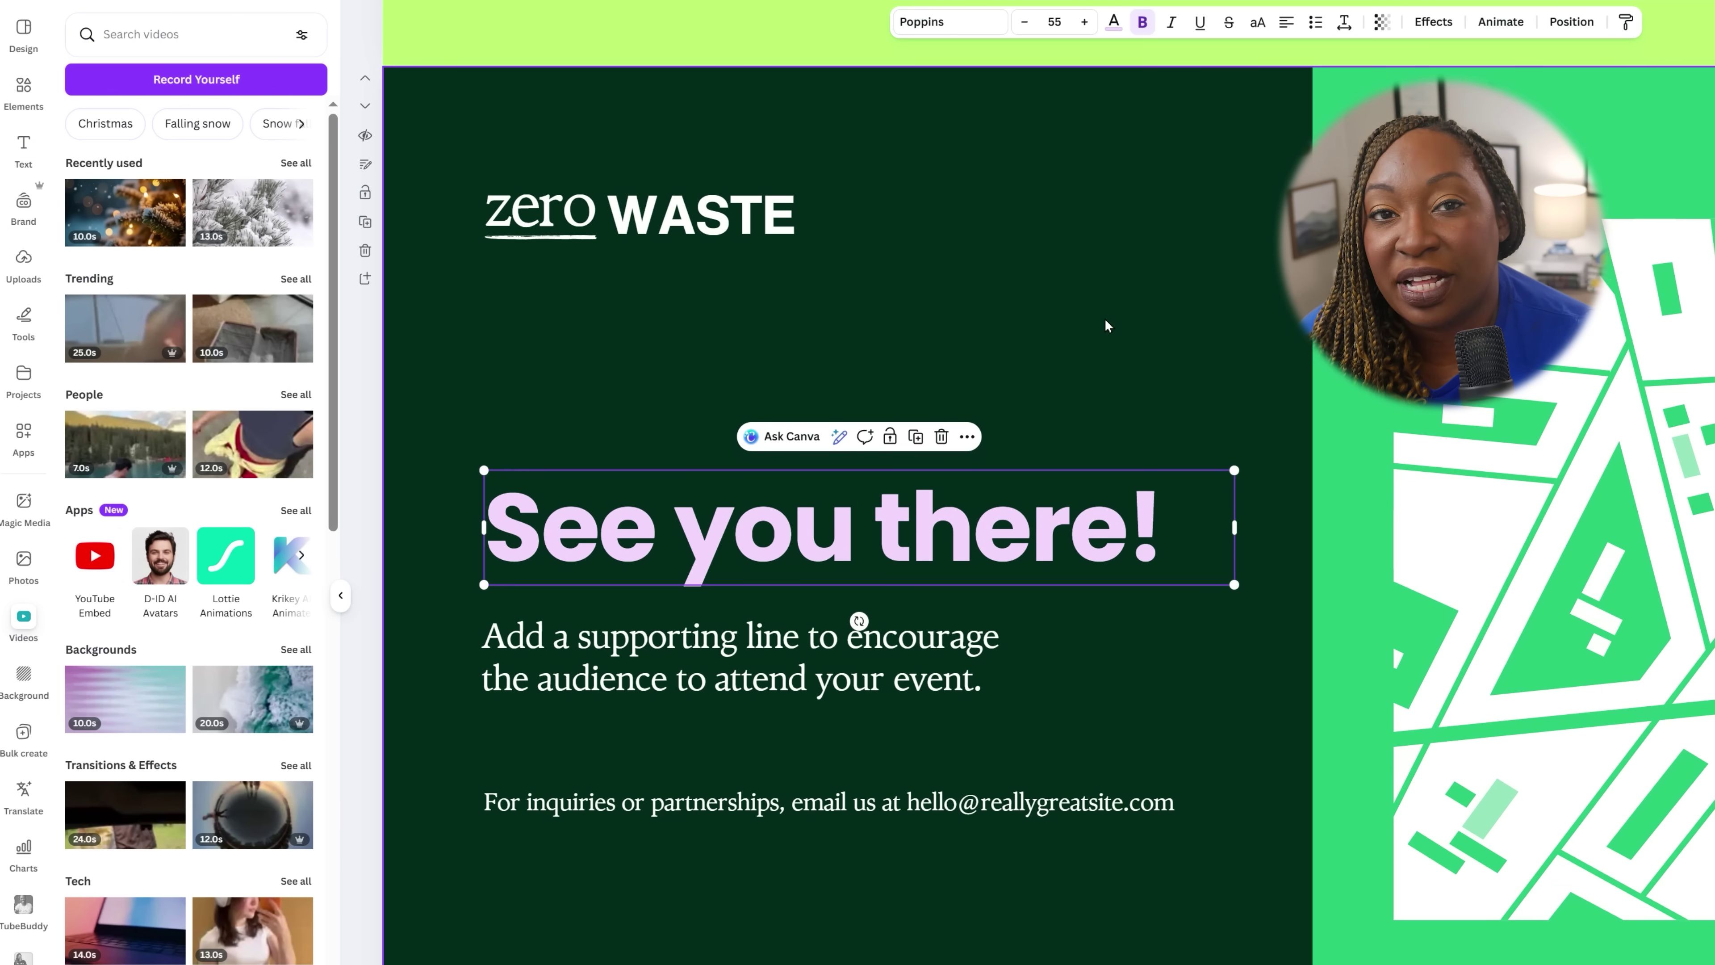
{"action": "left_click", "coordinate": [1049, 325]}
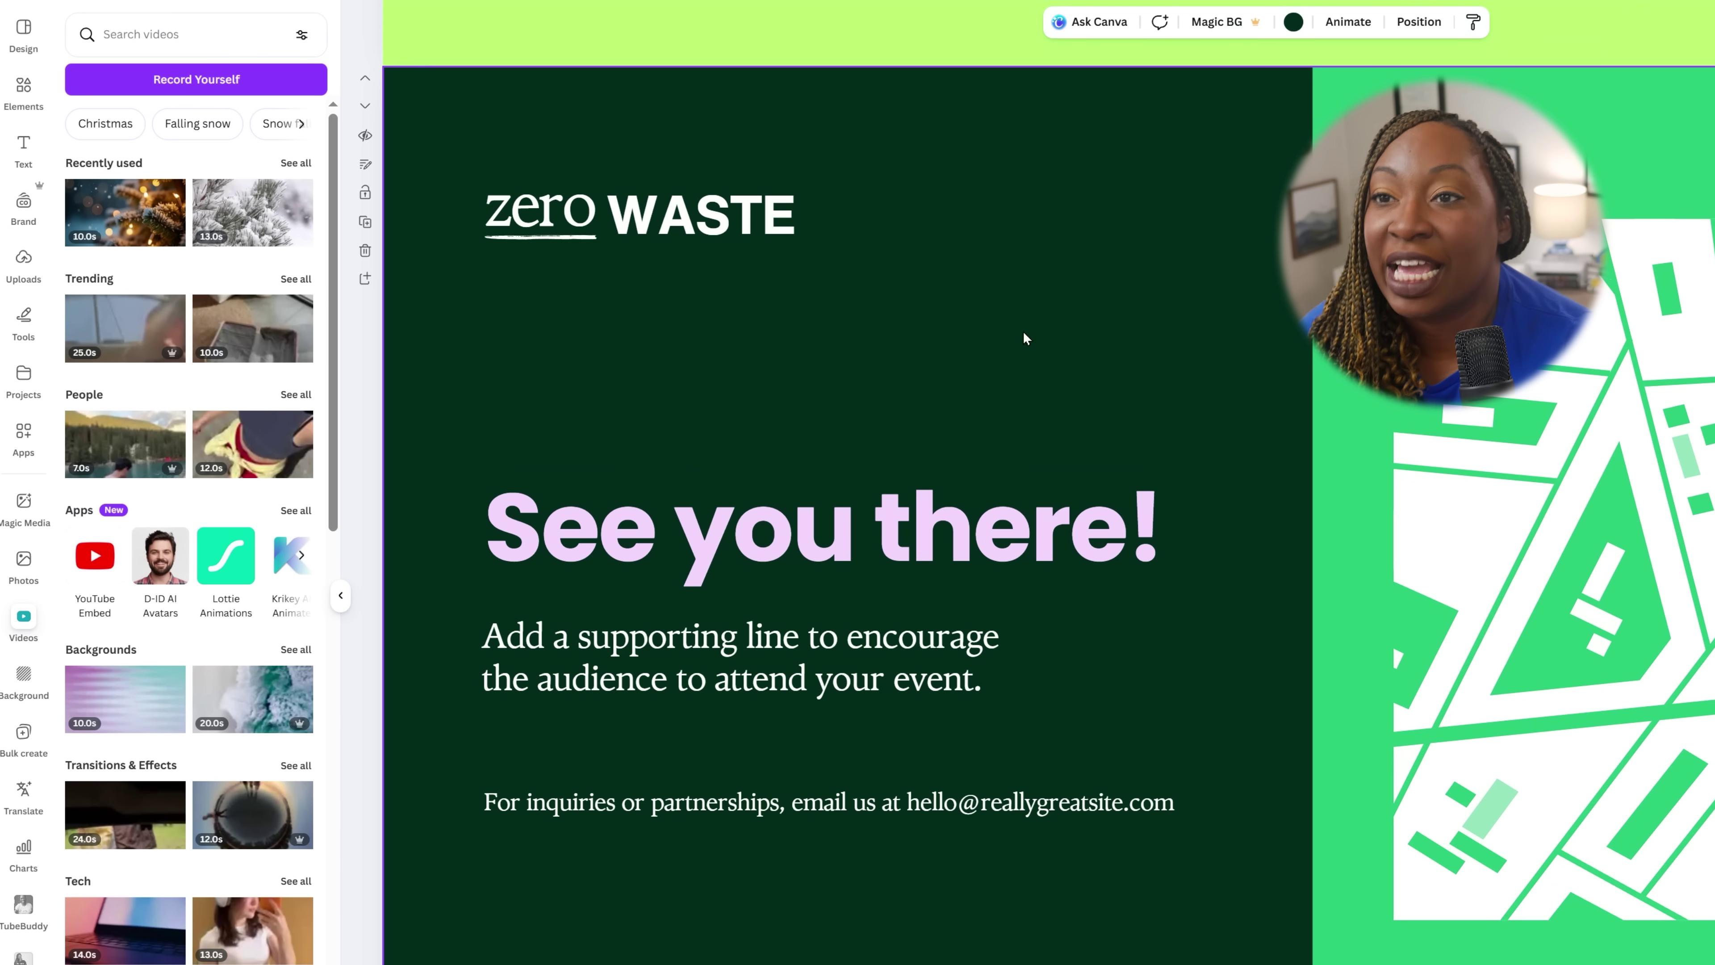
Step: Add the uploaded TSCEO stage photo to the closing section and open its Adjust settings
{"action": "left_click", "coordinate": [9, 271]}
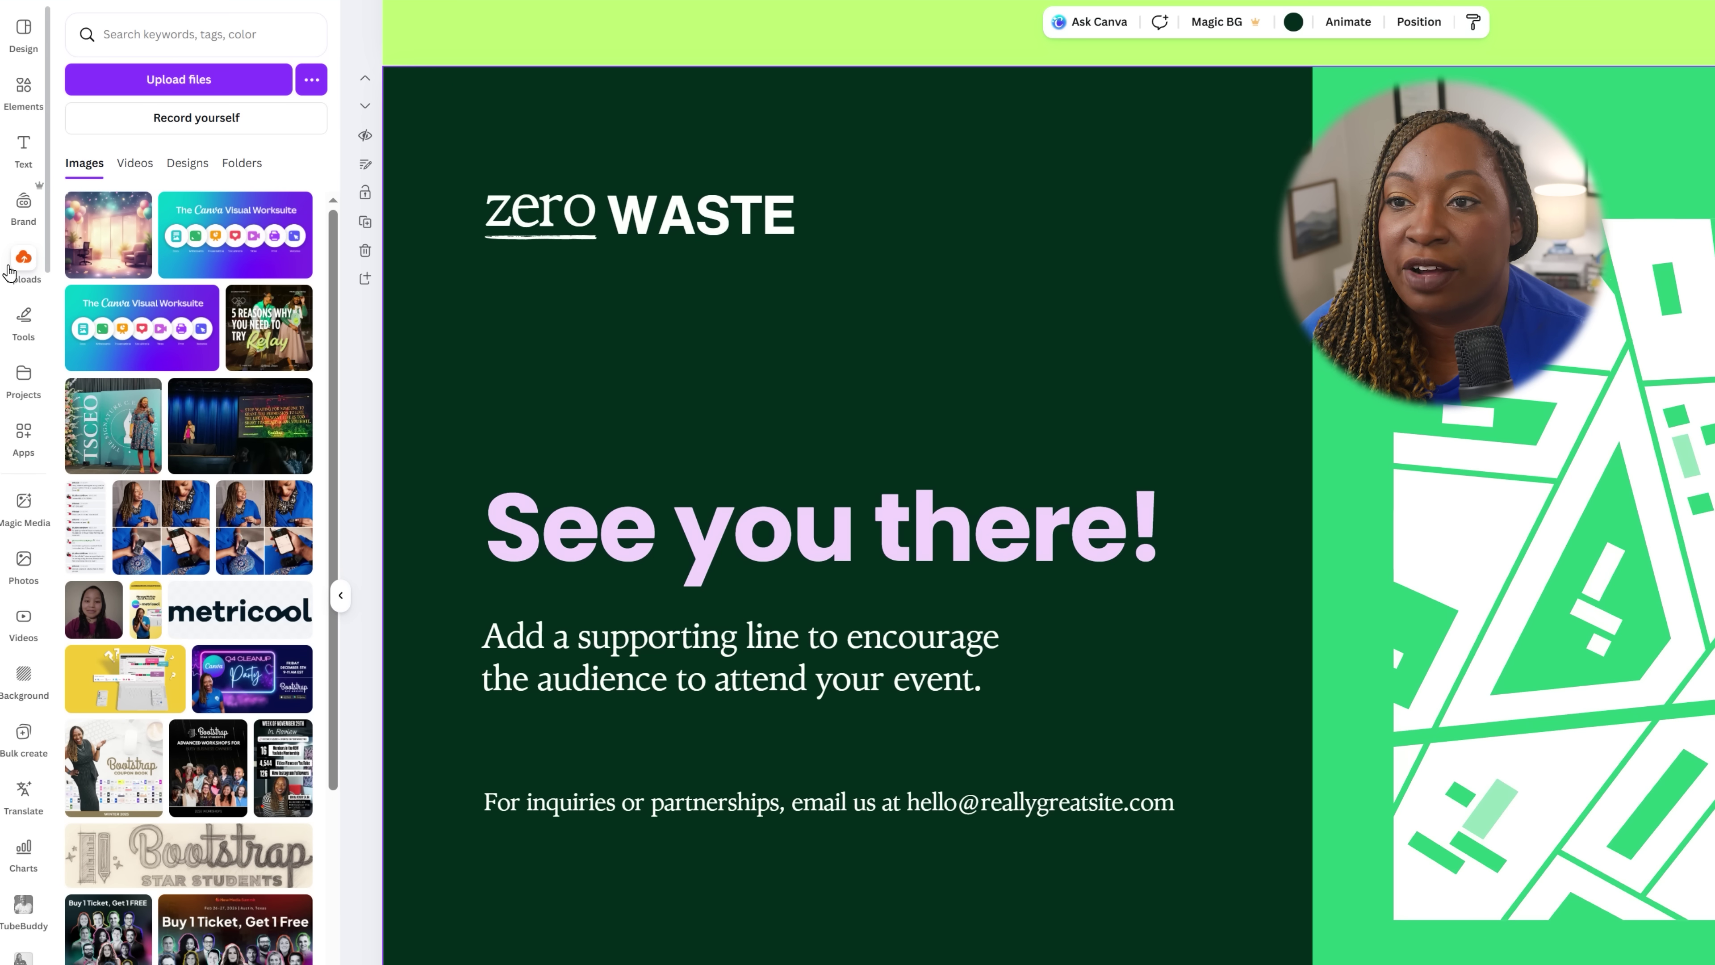
{"action": "left_click", "coordinate": [112, 426]}
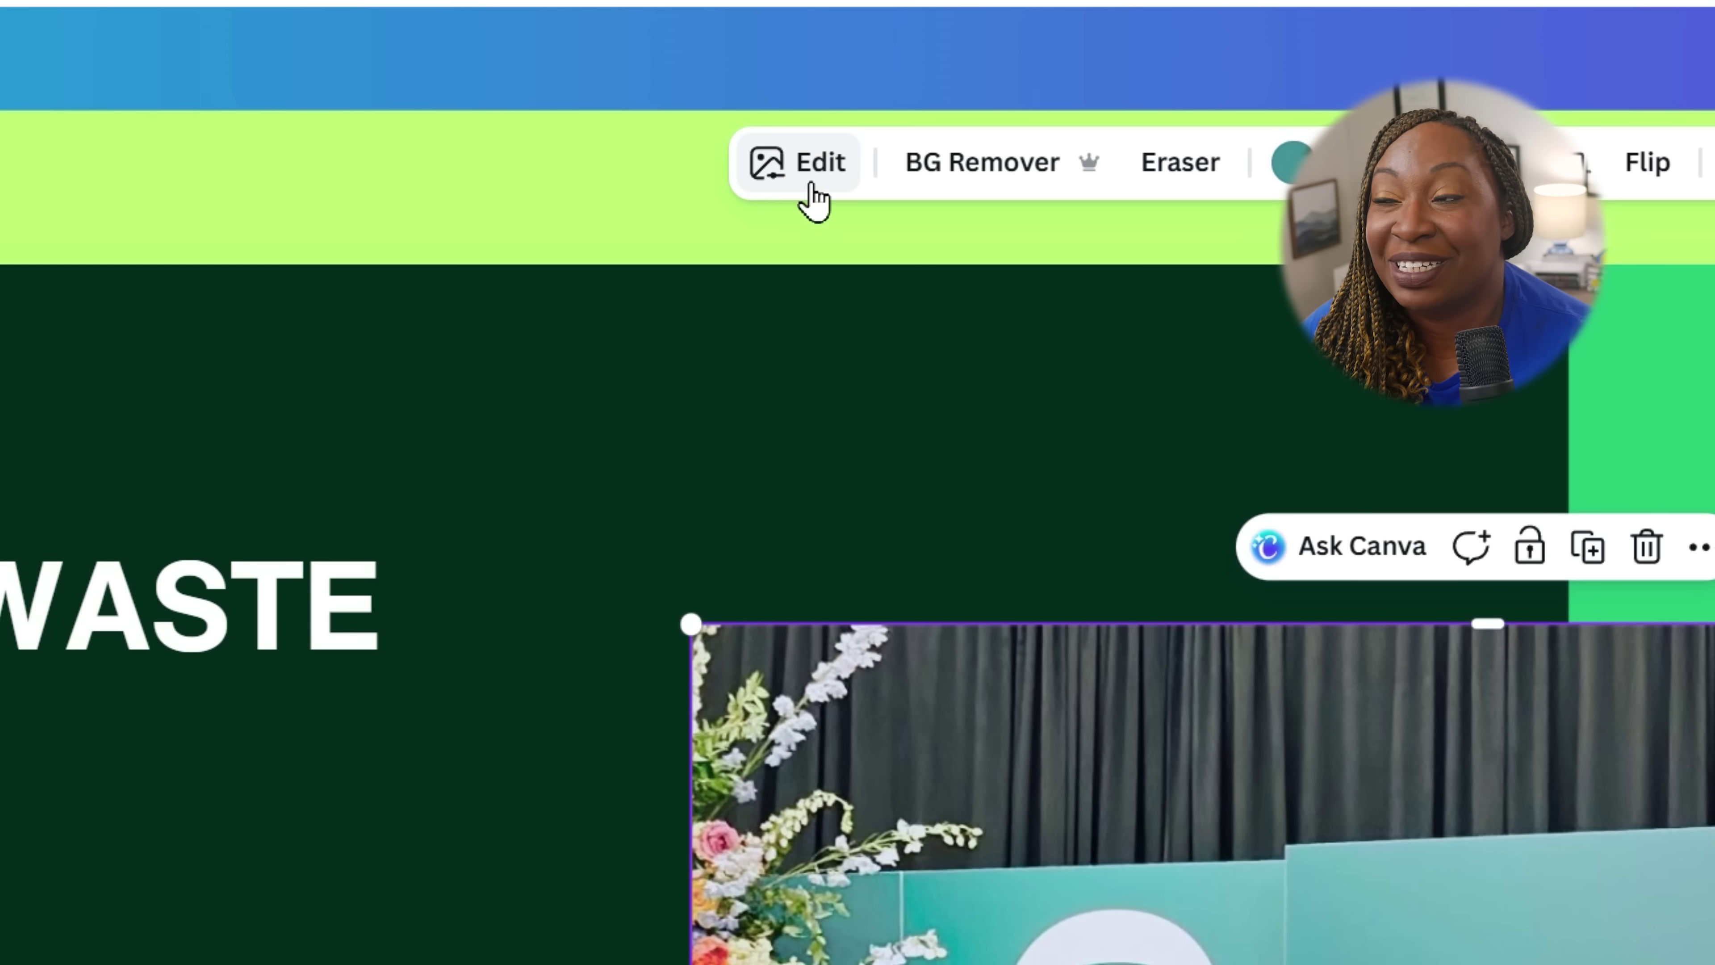
{"action": "left_click", "coordinate": [815, 202]}
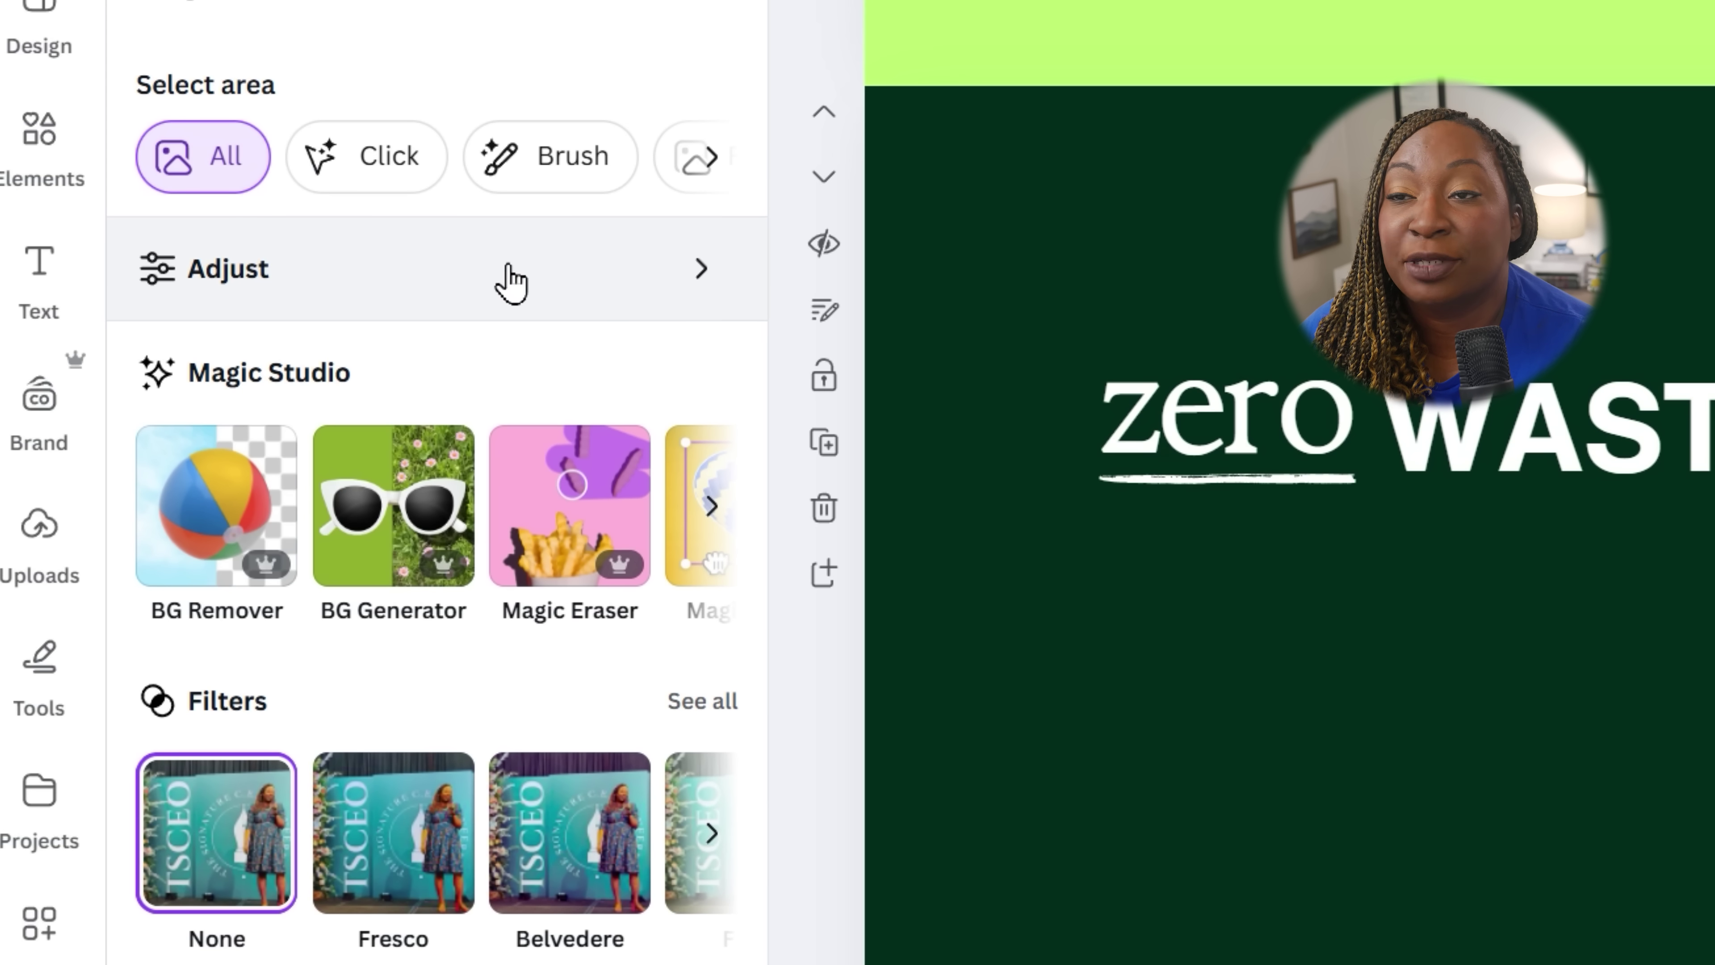
{"action": "left_click", "coordinate": [505, 280]}
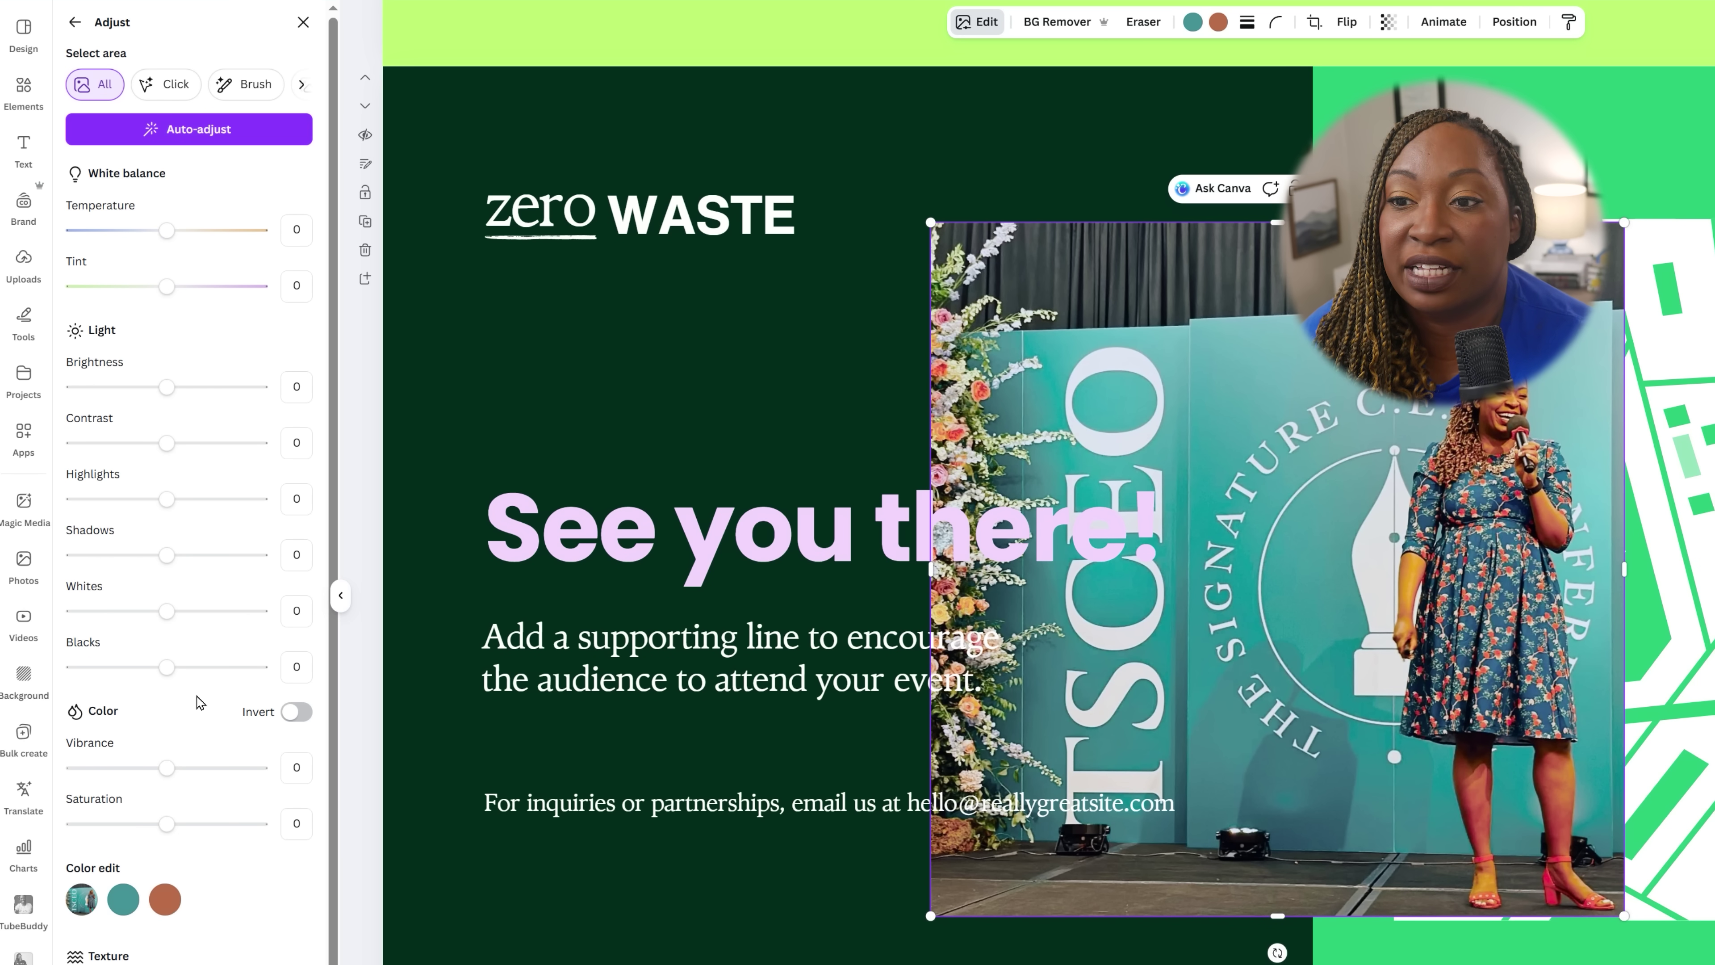
{"action": "scroll", "coordinate": [199, 703], "scroll_direction": "down", "scroll_amount": 1}
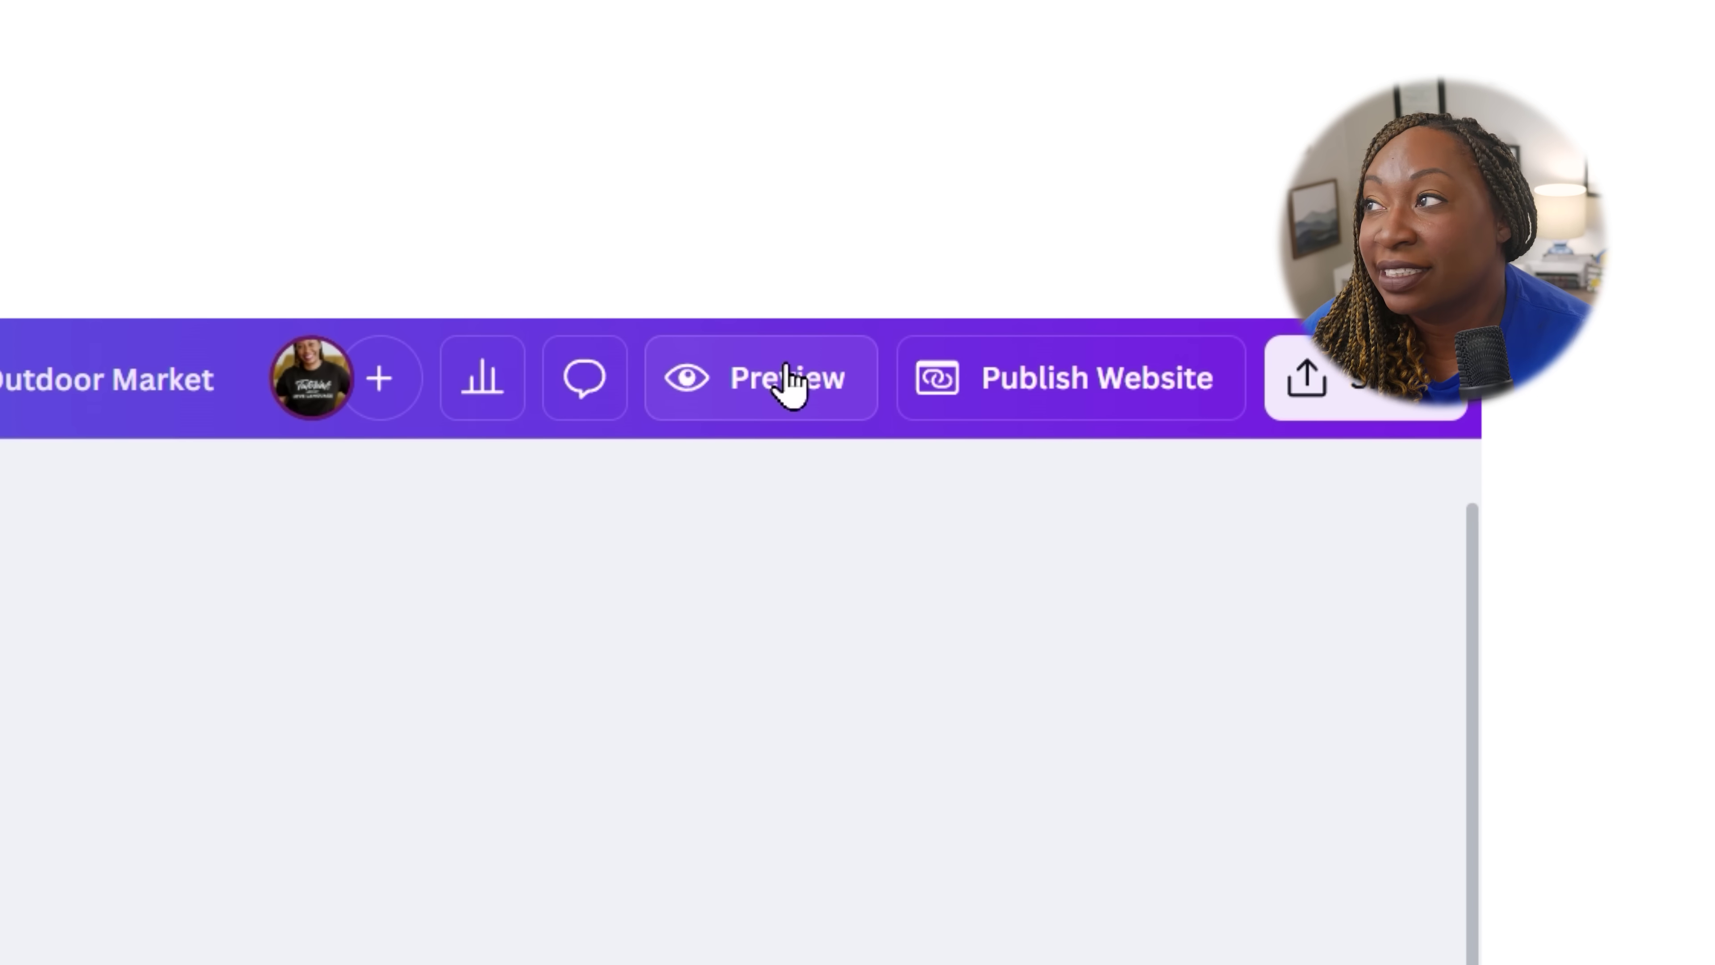
Step: Preview the Outdoor Market website on desktop and scroll through its page
{"action": "left_click", "coordinate": [1209, 116]}
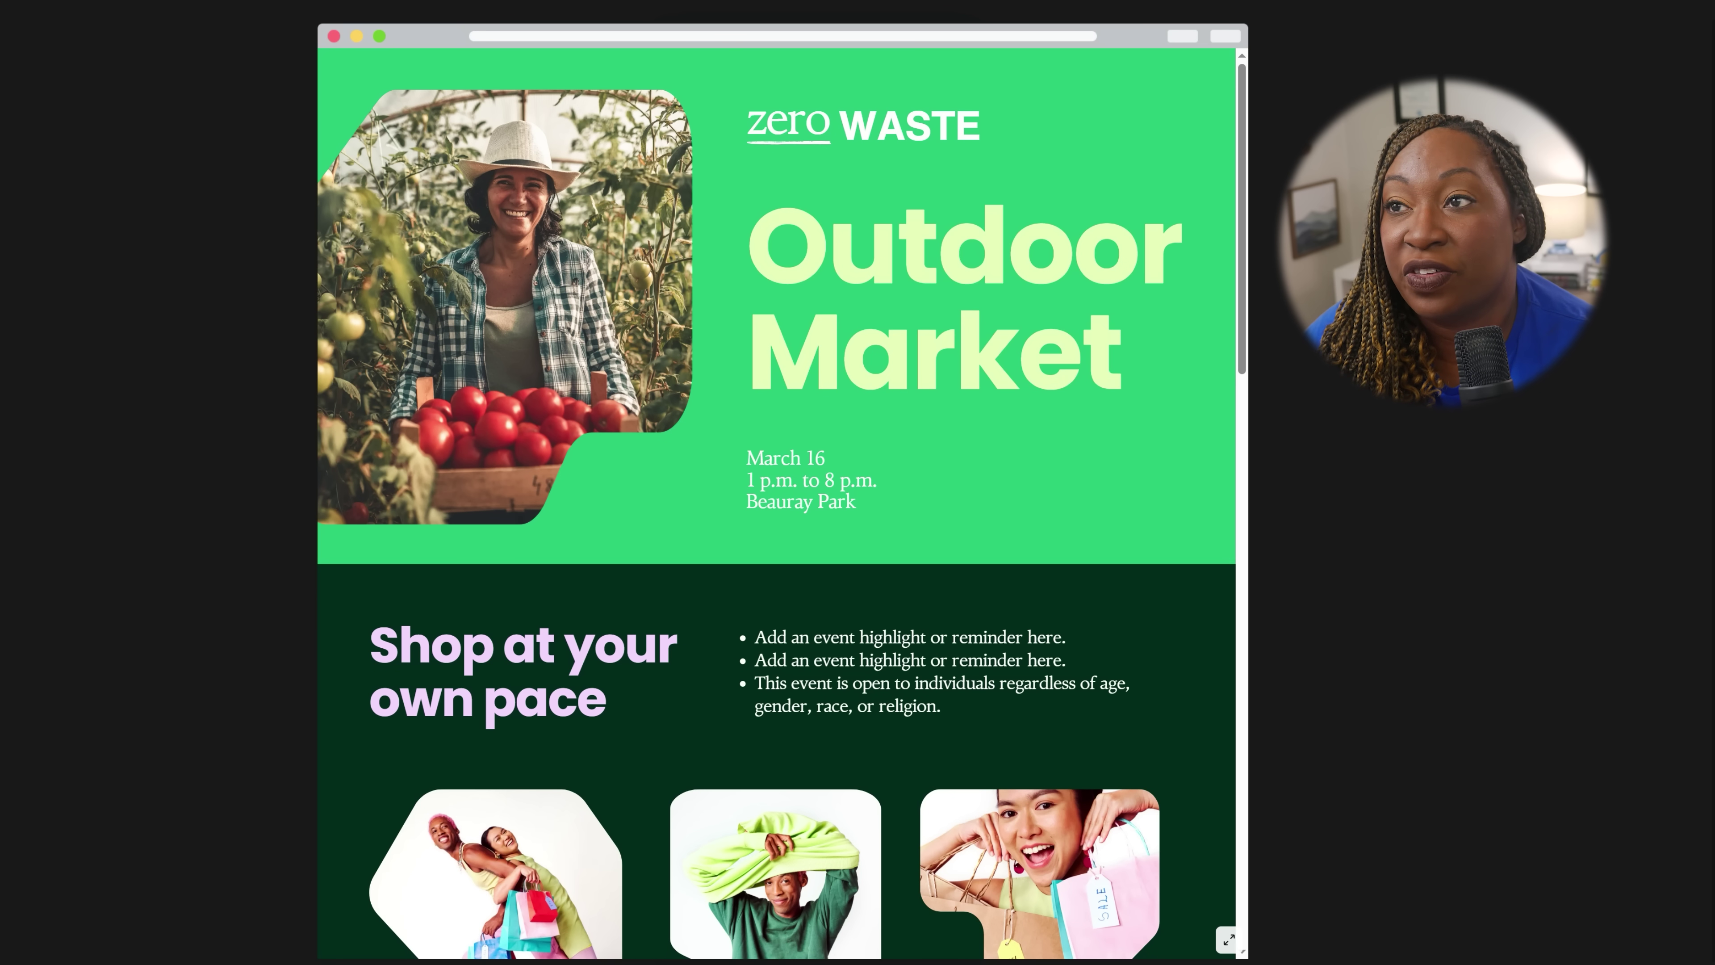
{"action": "scroll", "coordinate": [1170, 357], "scroll_direction": "down", "scroll_amount": 1}
{"action": "scroll", "coordinate": [1170, 357], "scroll_direction": "down", "scroll_amount": 20}
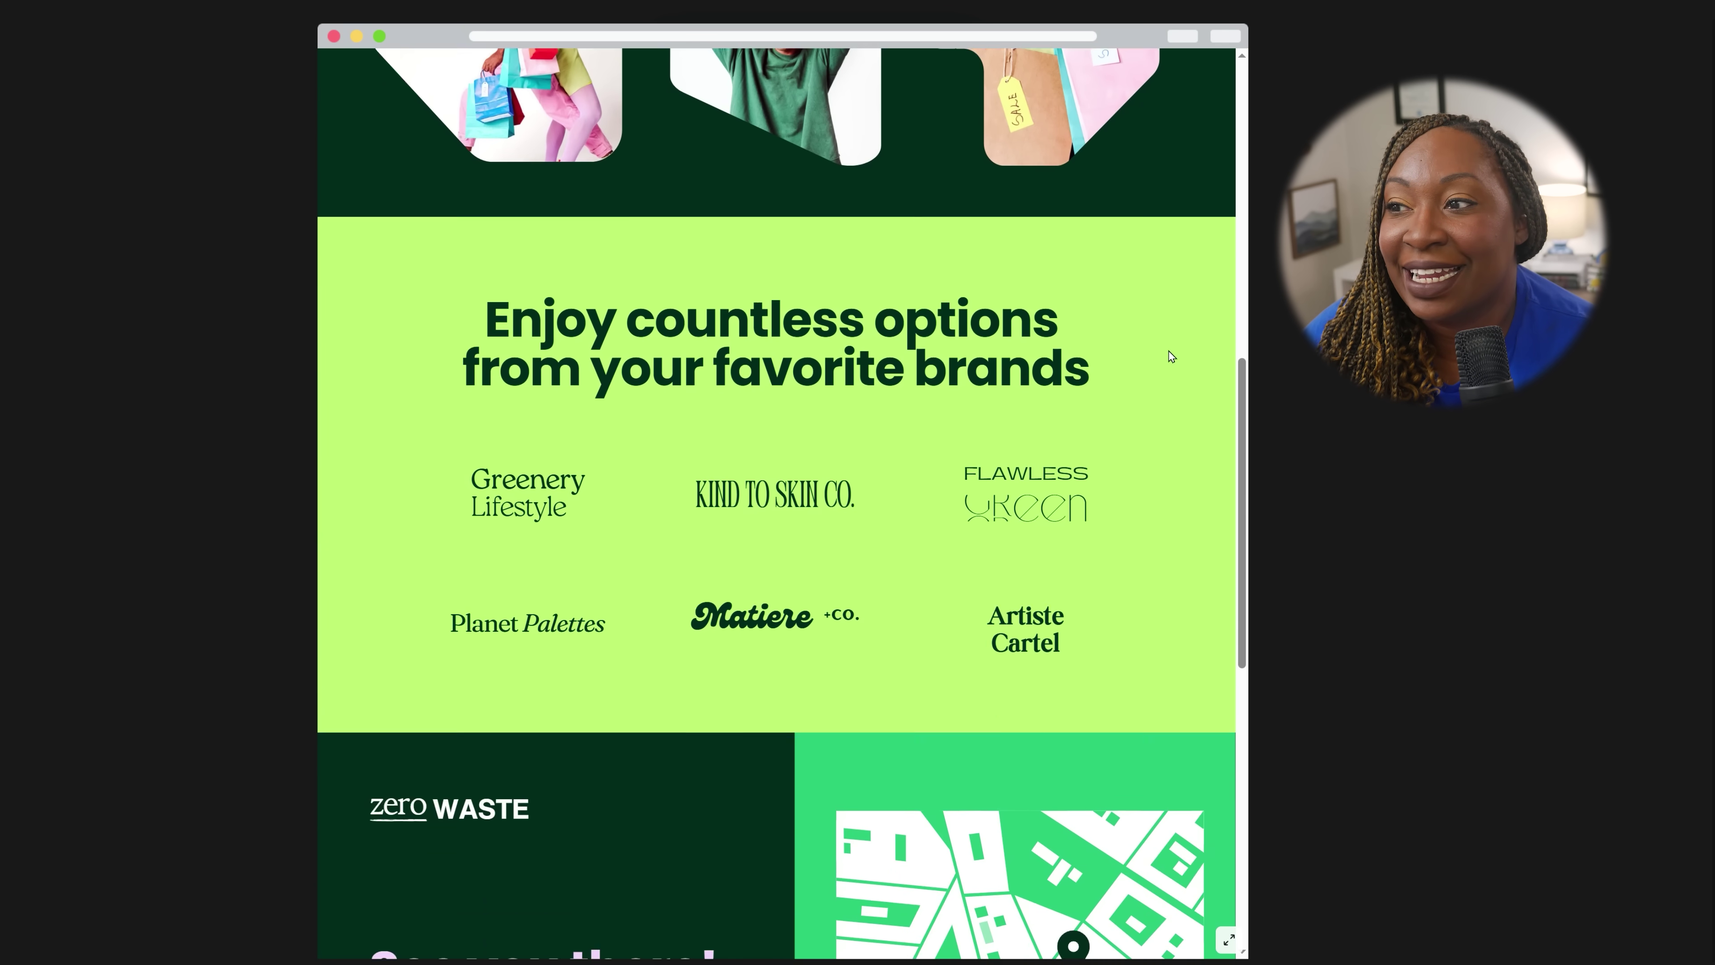
{"action": "scroll", "coordinate": [1171, 357], "scroll_direction": "up", "scroll_amount": 20}
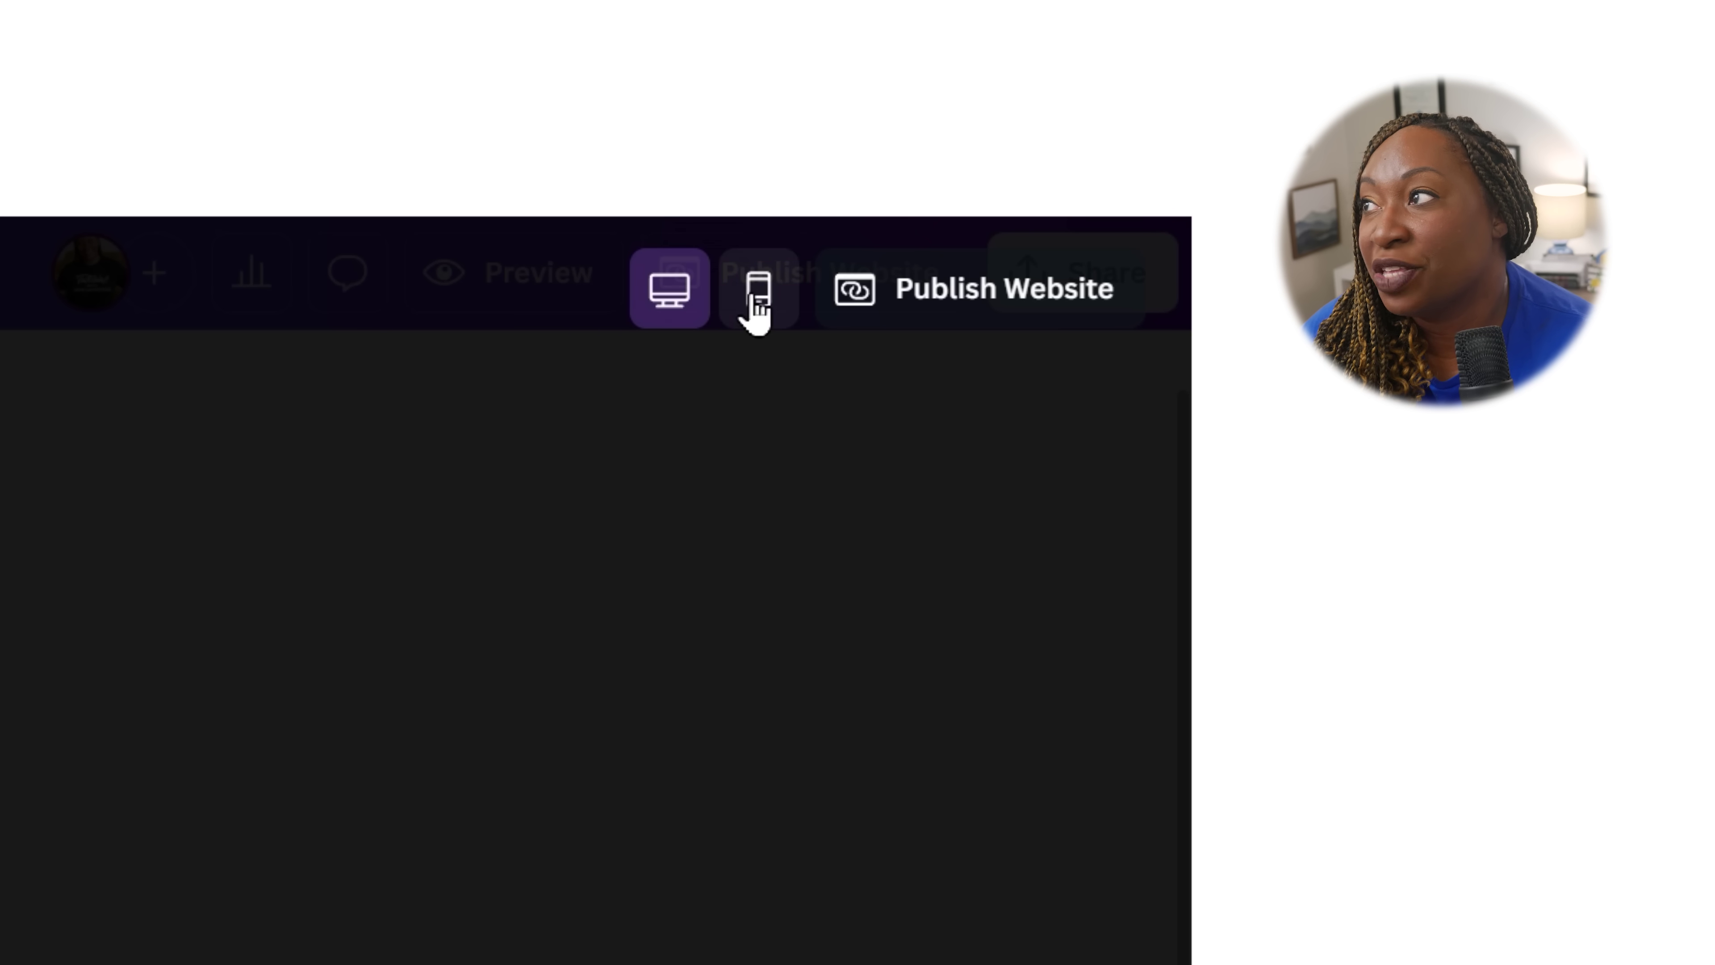
Step: Check the mobile preview, include the navigation menu, and exit the full-screen preview
{"action": "left_click", "coordinate": [758, 304]}
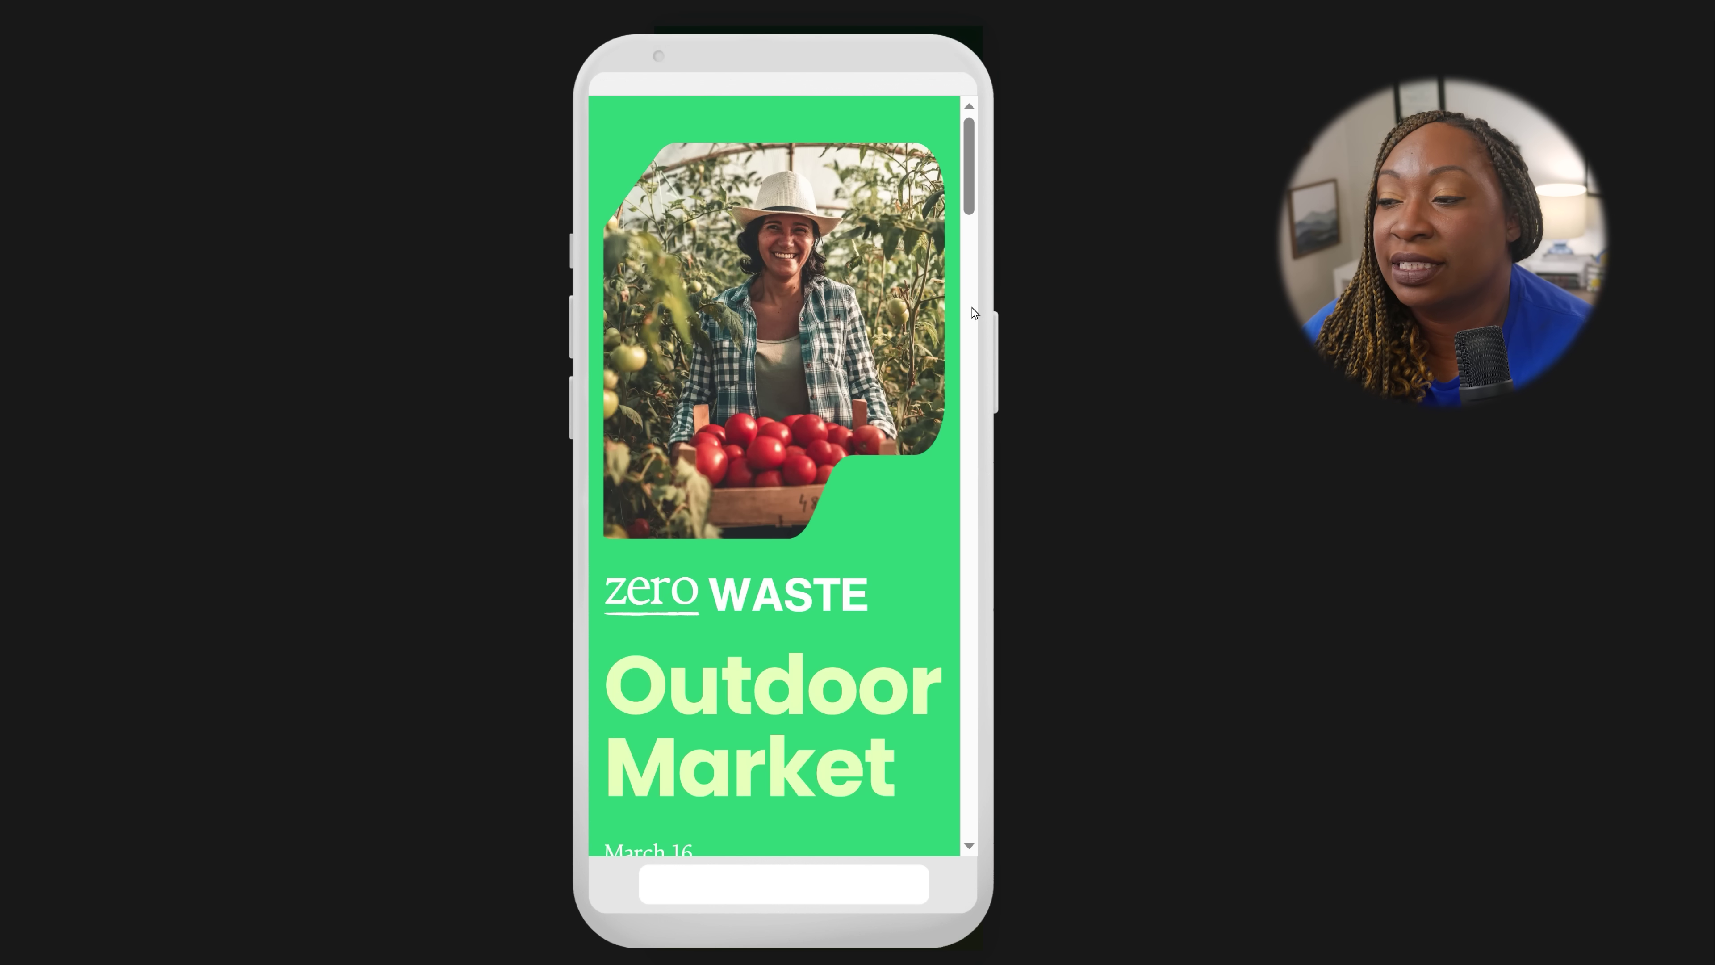
{"action": "scroll", "coordinate": [917, 305], "scroll_direction": "down", "scroll_amount": 15}
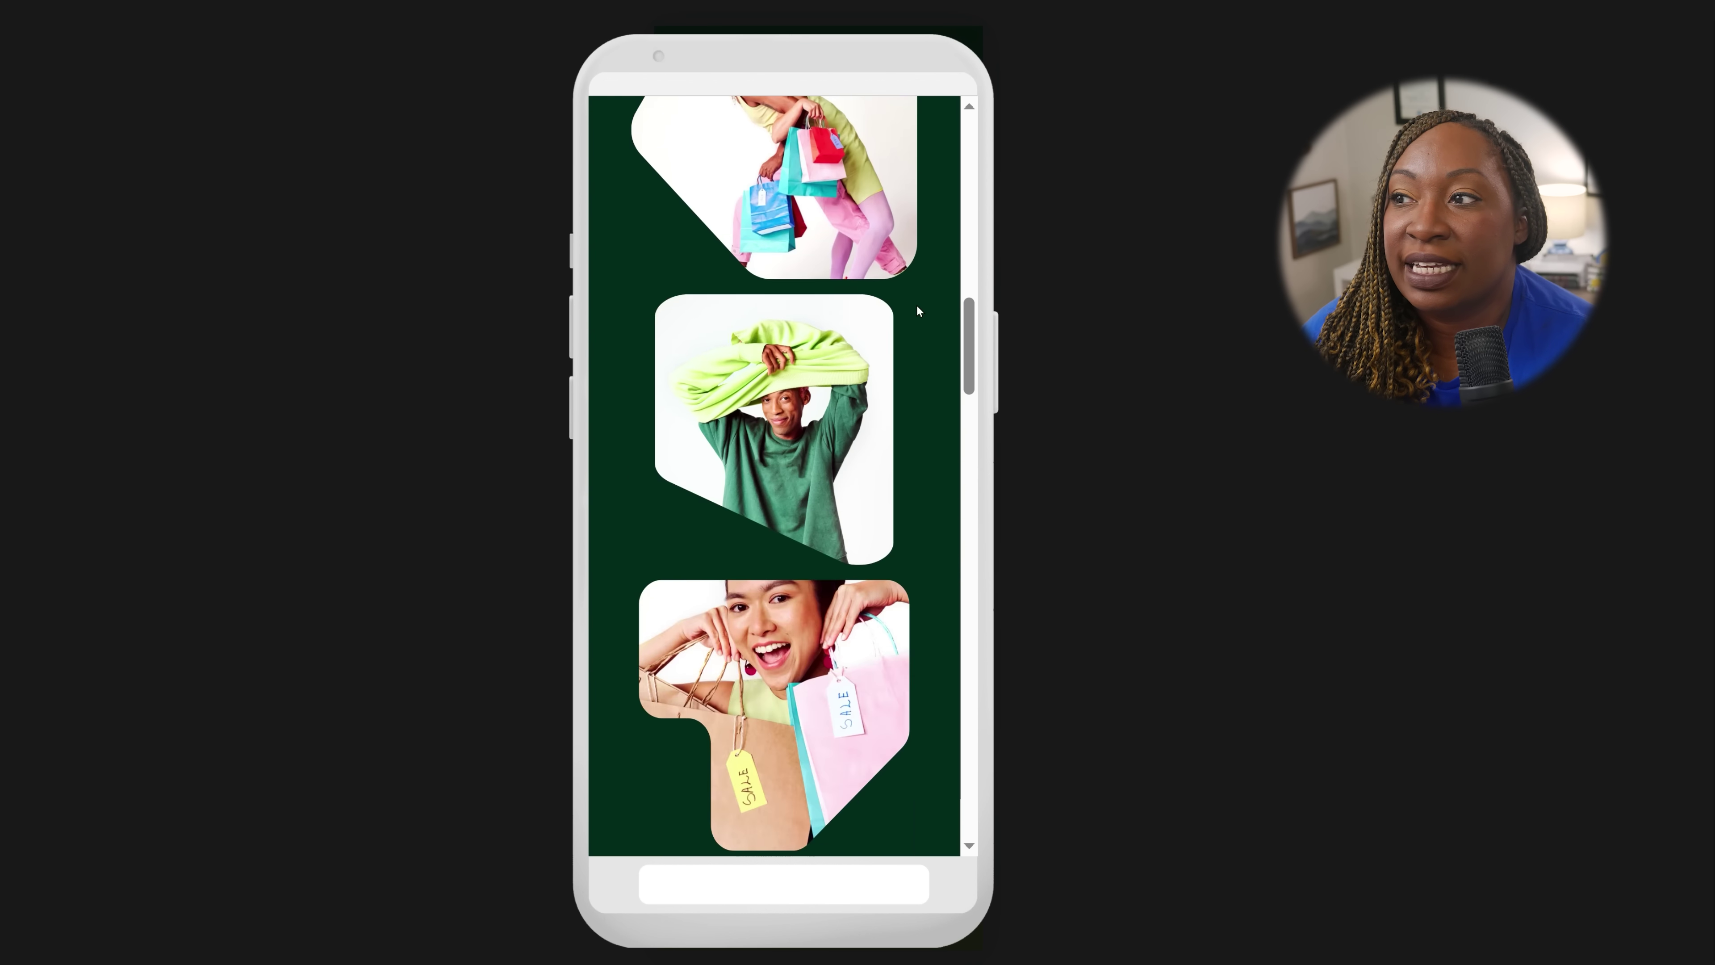
{"action": "scroll", "coordinate": [918, 311], "scroll_direction": "down", "scroll_amount": 20}
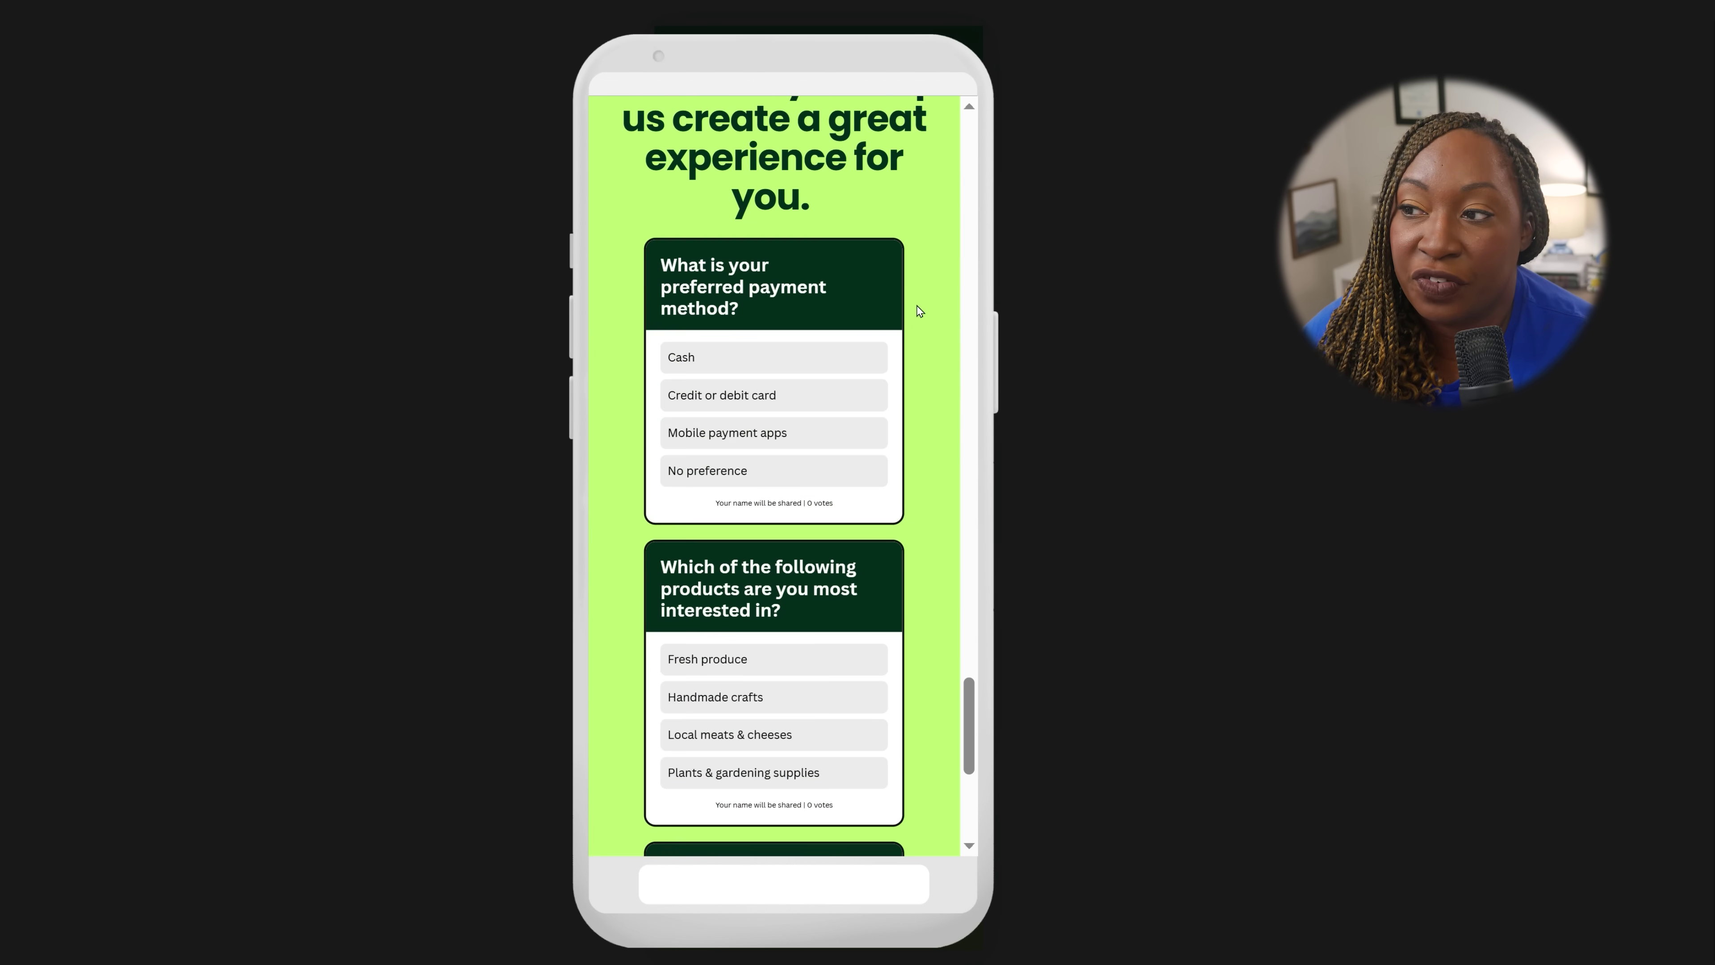
{"action": "scroll", "coordinate": [919, 311], "scroll_direction": "down", "scroll_amount": 5}
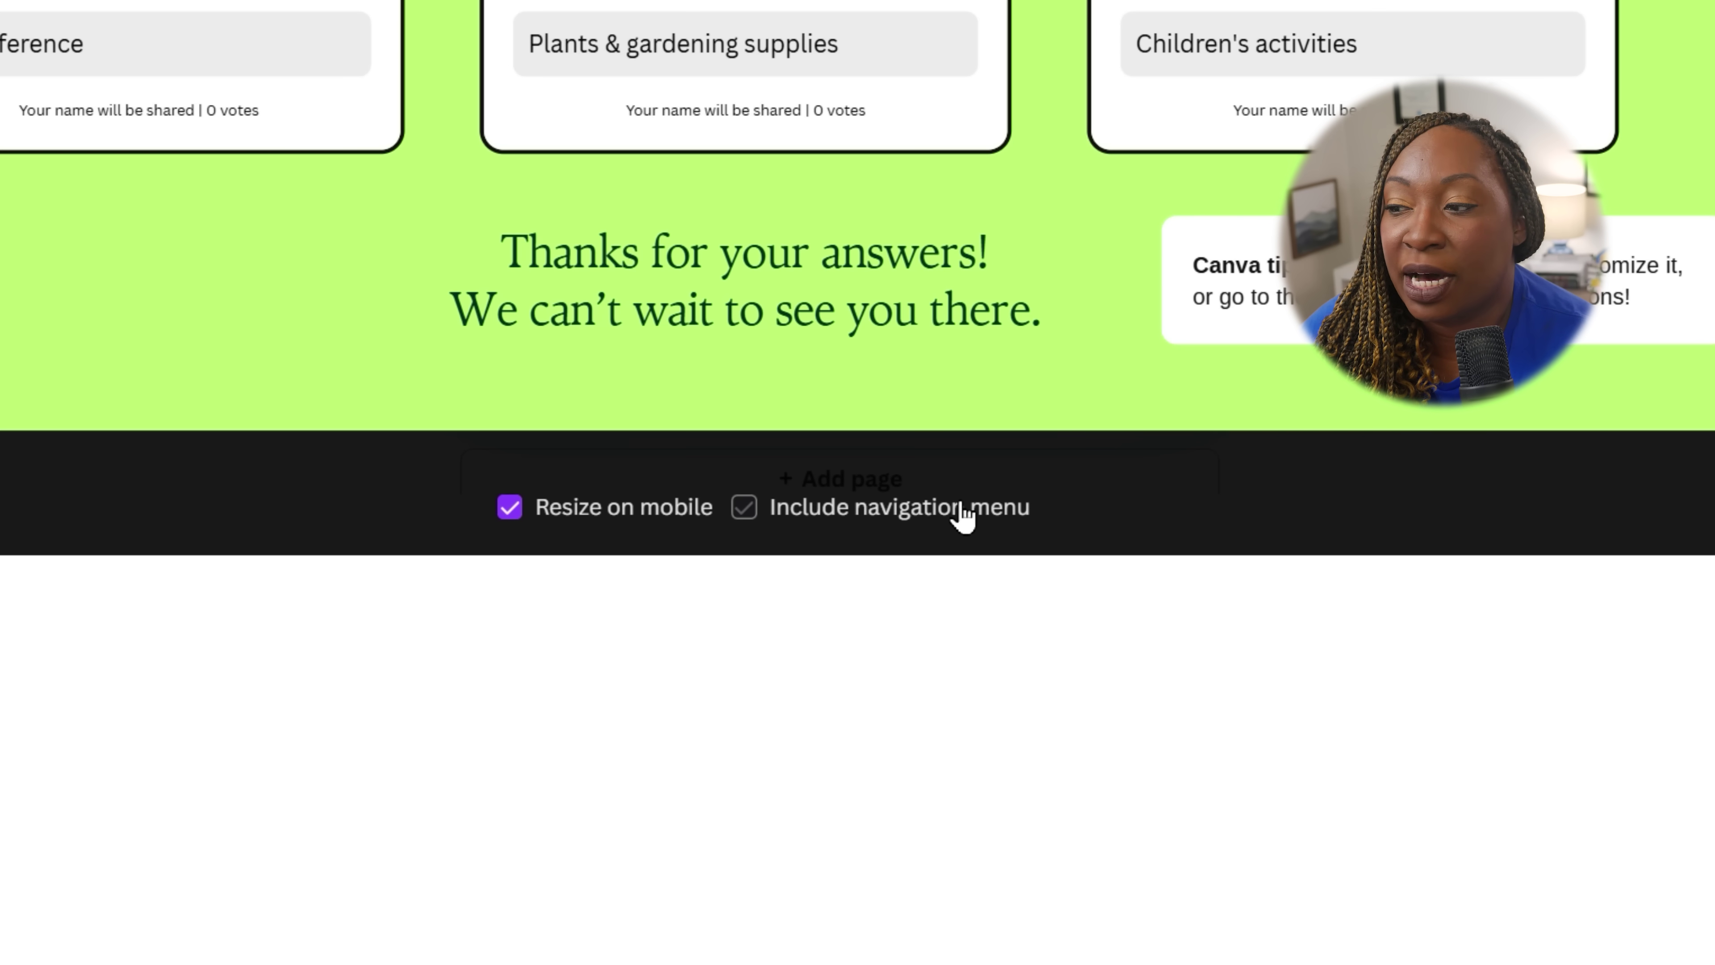
{"action": "left_click", "coordinate": [963, 517]}
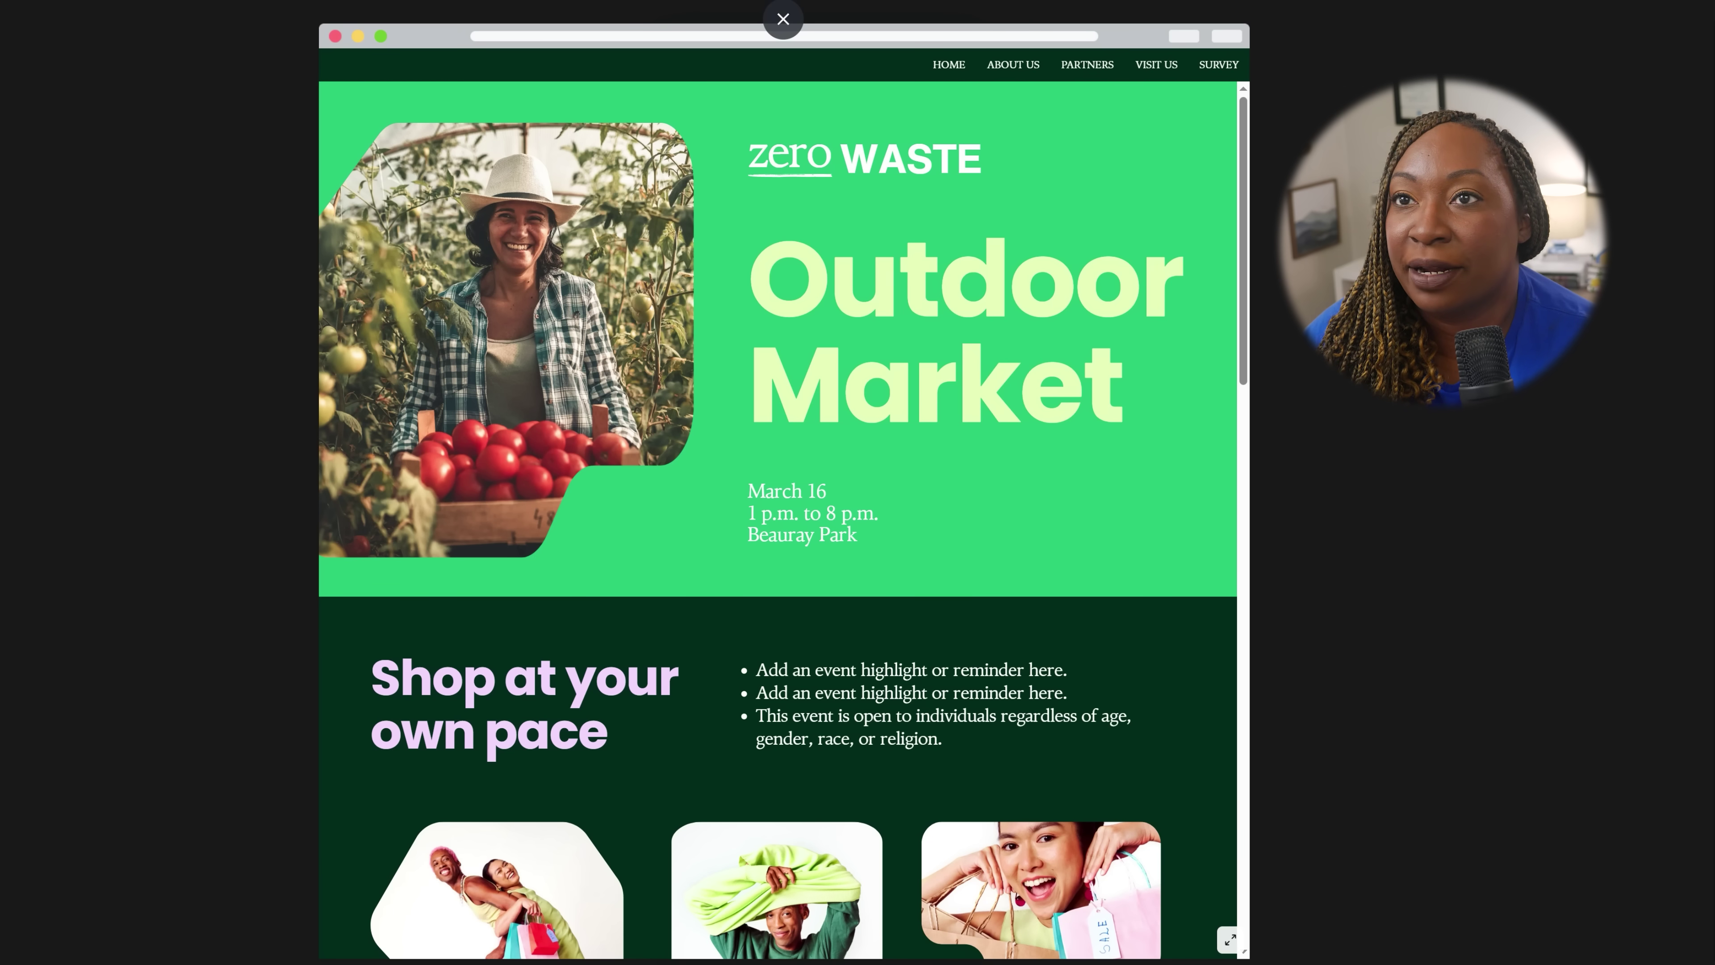
{"action": "key", "text": "Escape"}
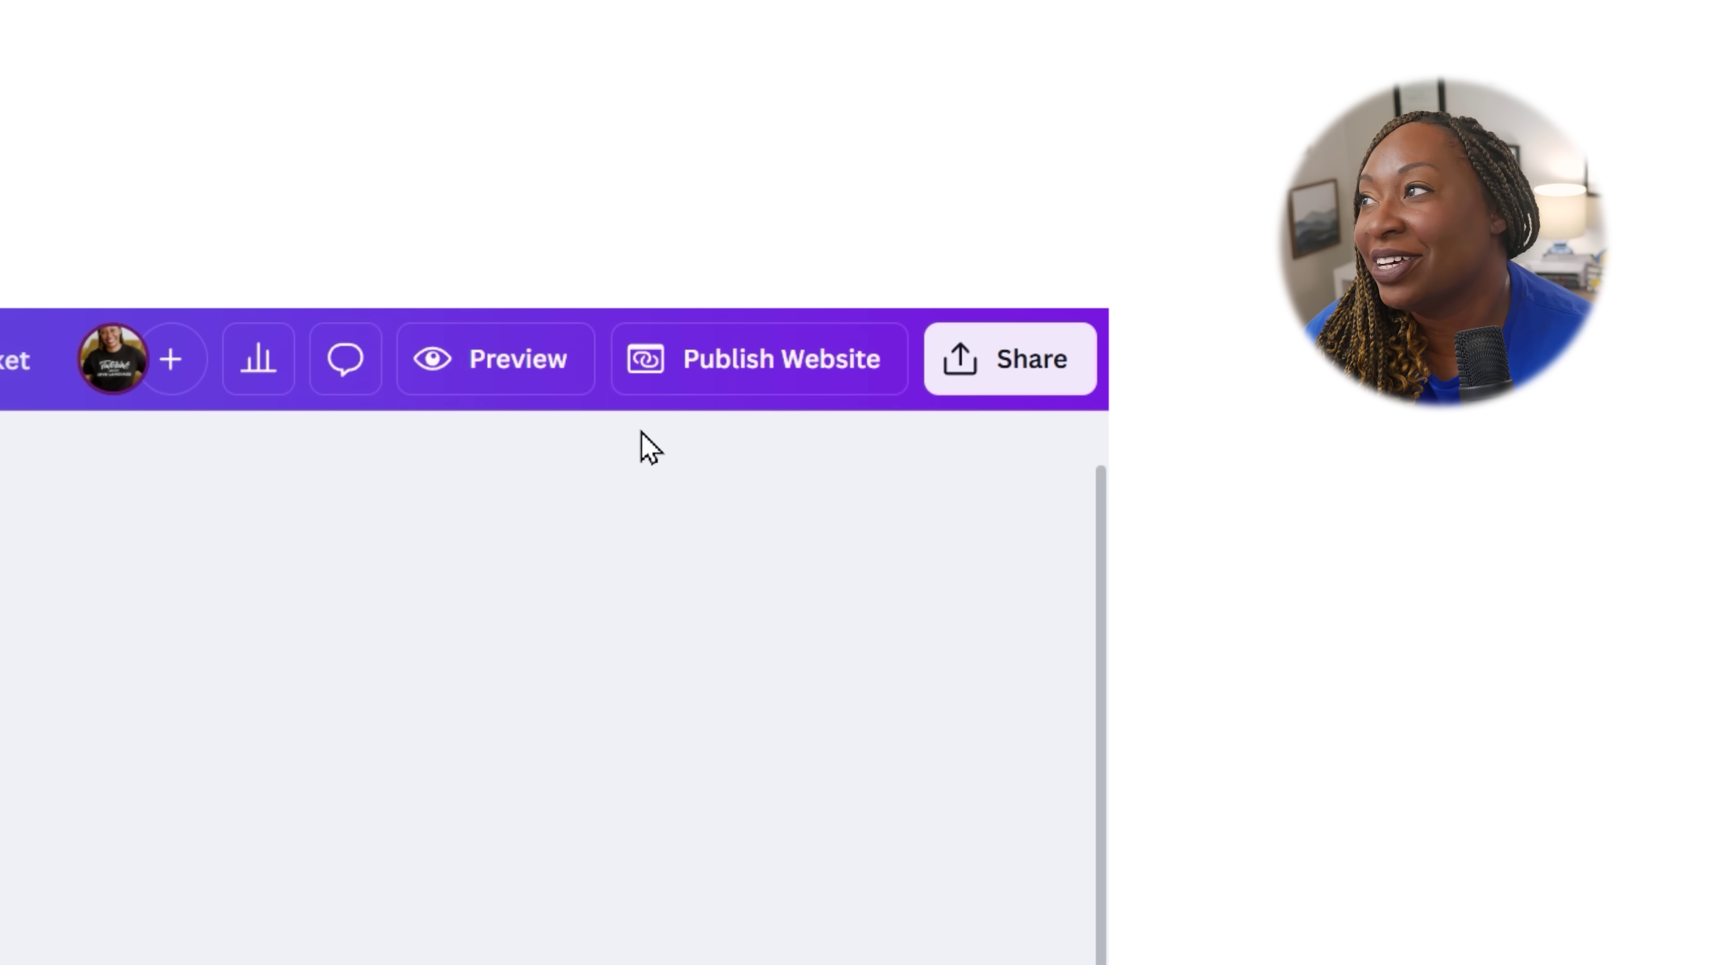
Step: Confirm the my.canva.site/outdoor-market address and check the custom domain offer
{"action": "left_click", "coordinate": [694, 382]}
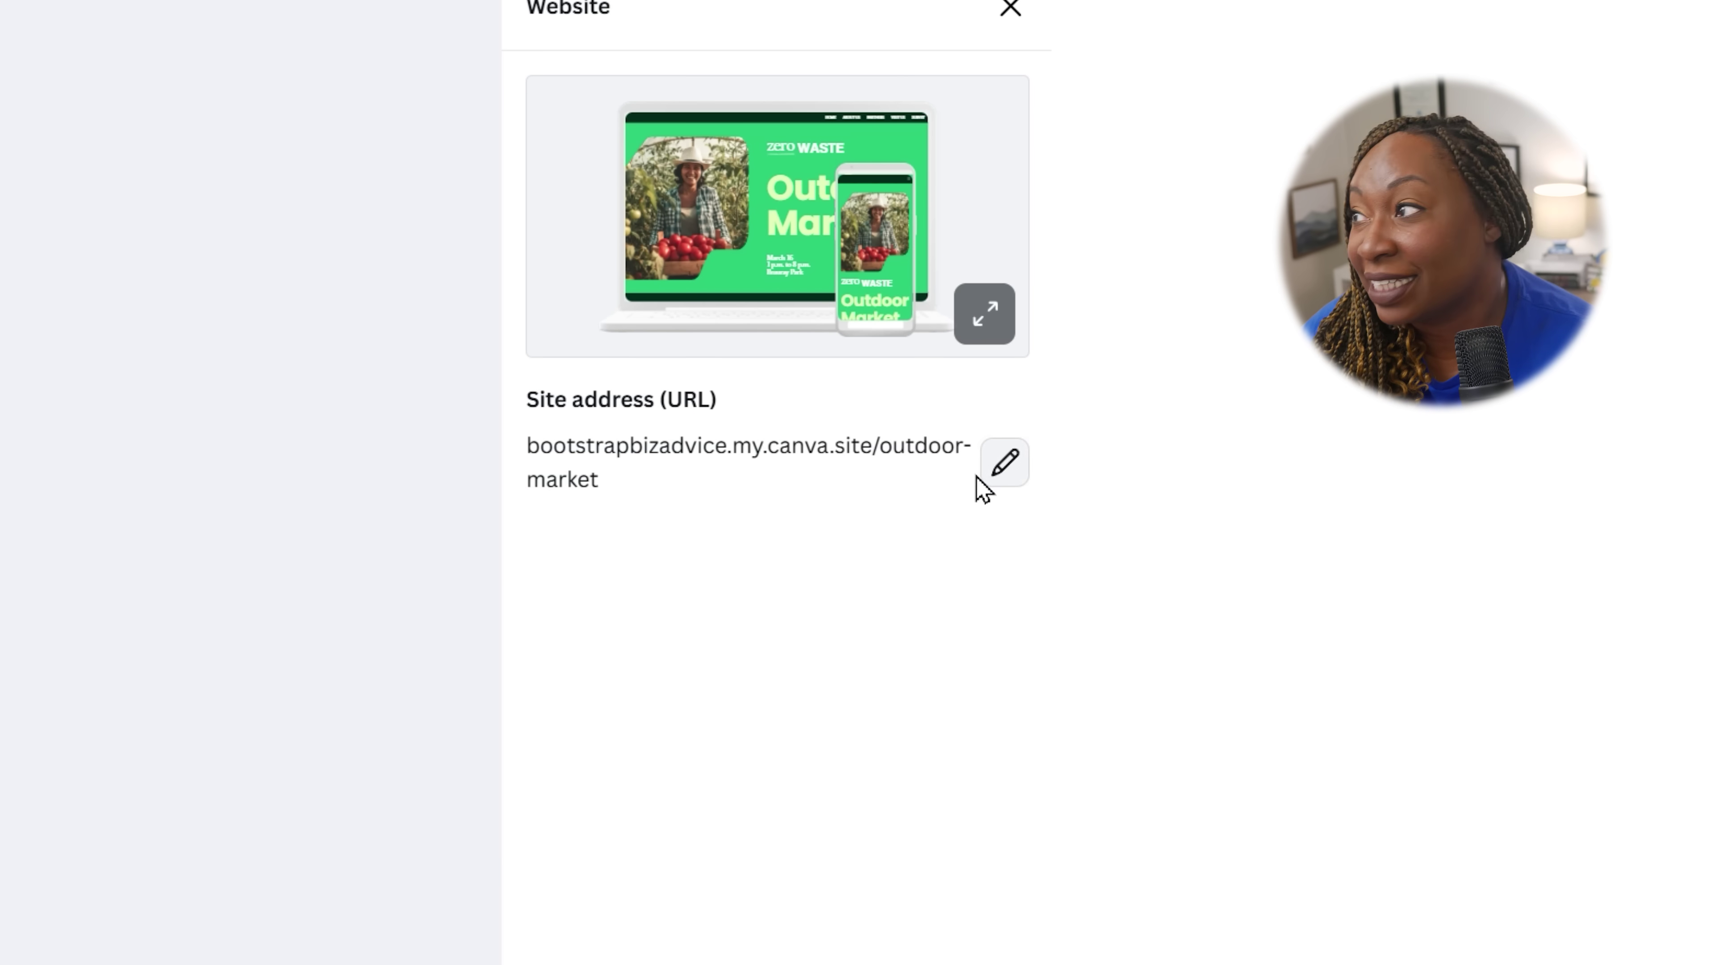
{"action": "left_click", "coordinate": [993, 473]}
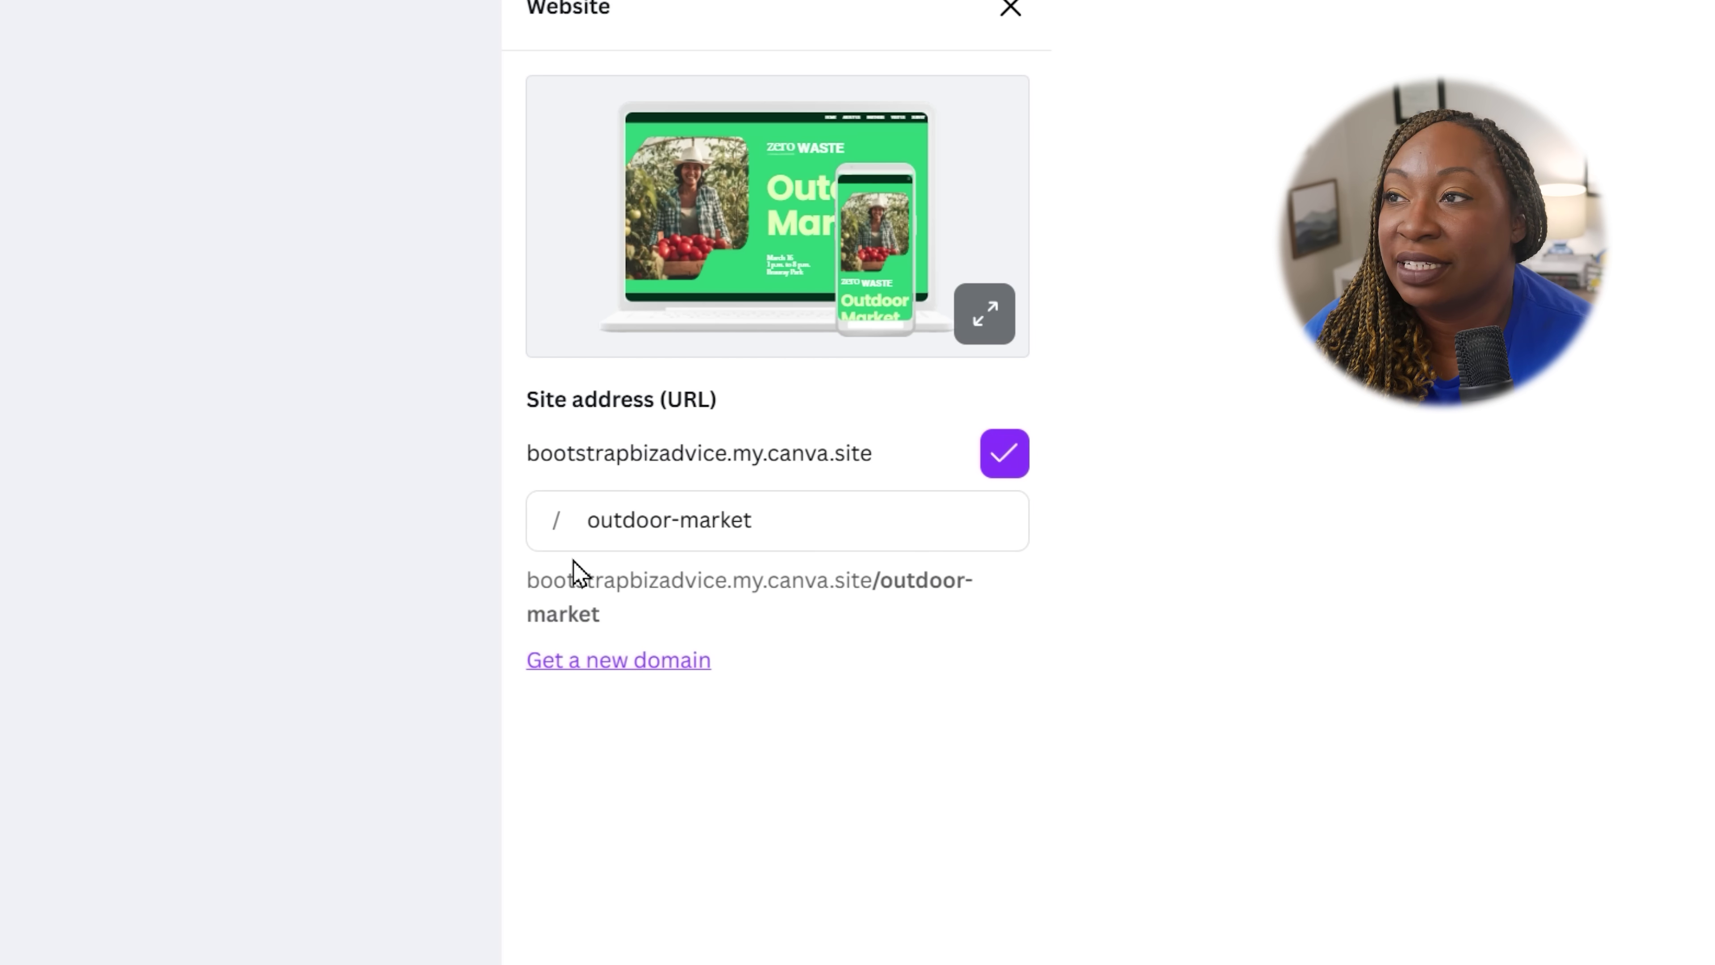
{"action": "left_click", "coordinate": [1013, 472]}
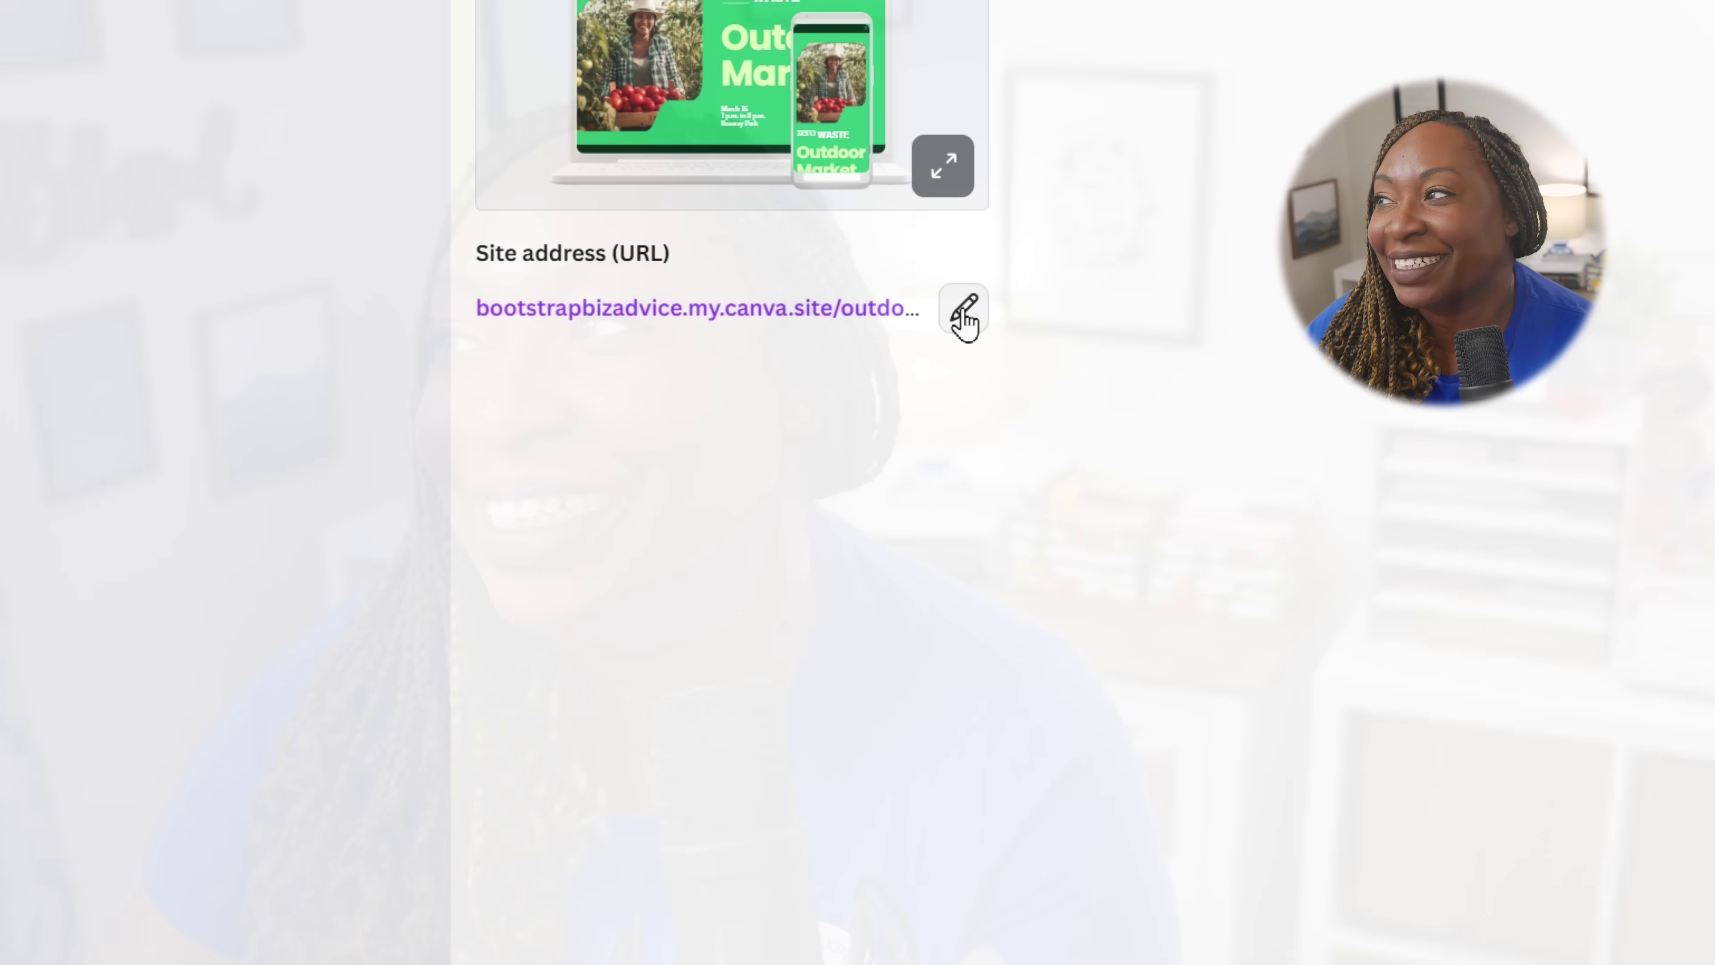
{"action": "left_click", "coordinate": [962, 313]}
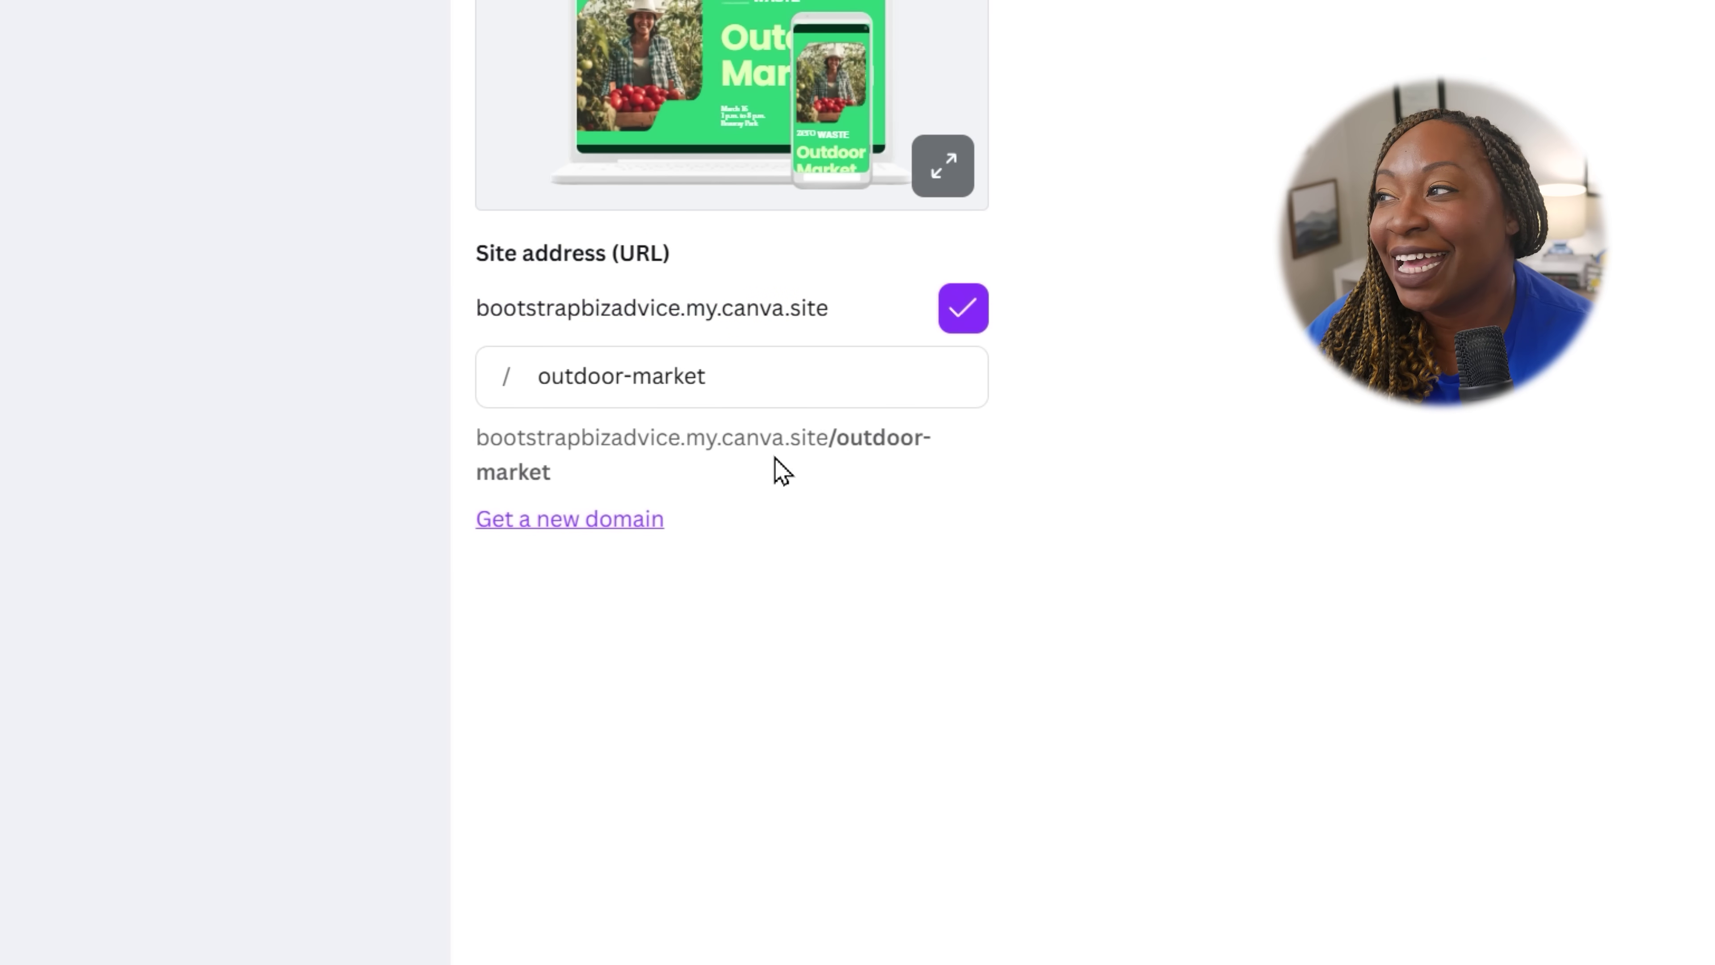
{"action": "left_click", "coordinate": [655, 521]}
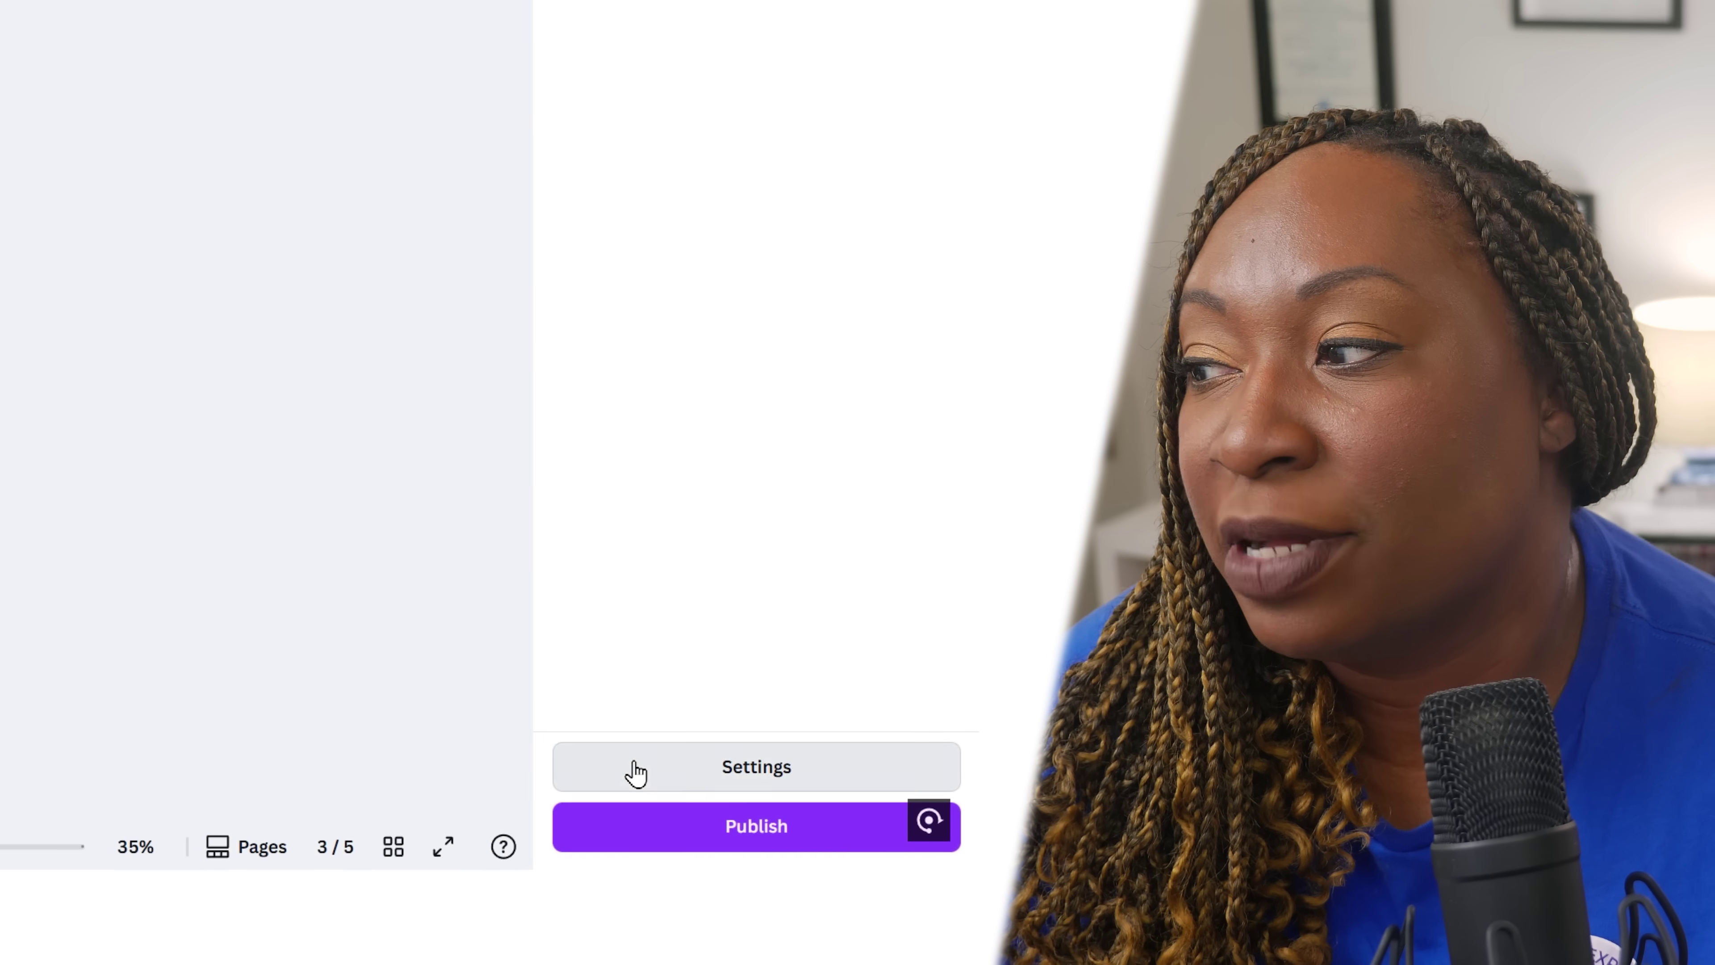
Step: Allow search indexing and social link preview without a password, then publish the site
{"action": "left_click", "coordinate": [636, 766]}
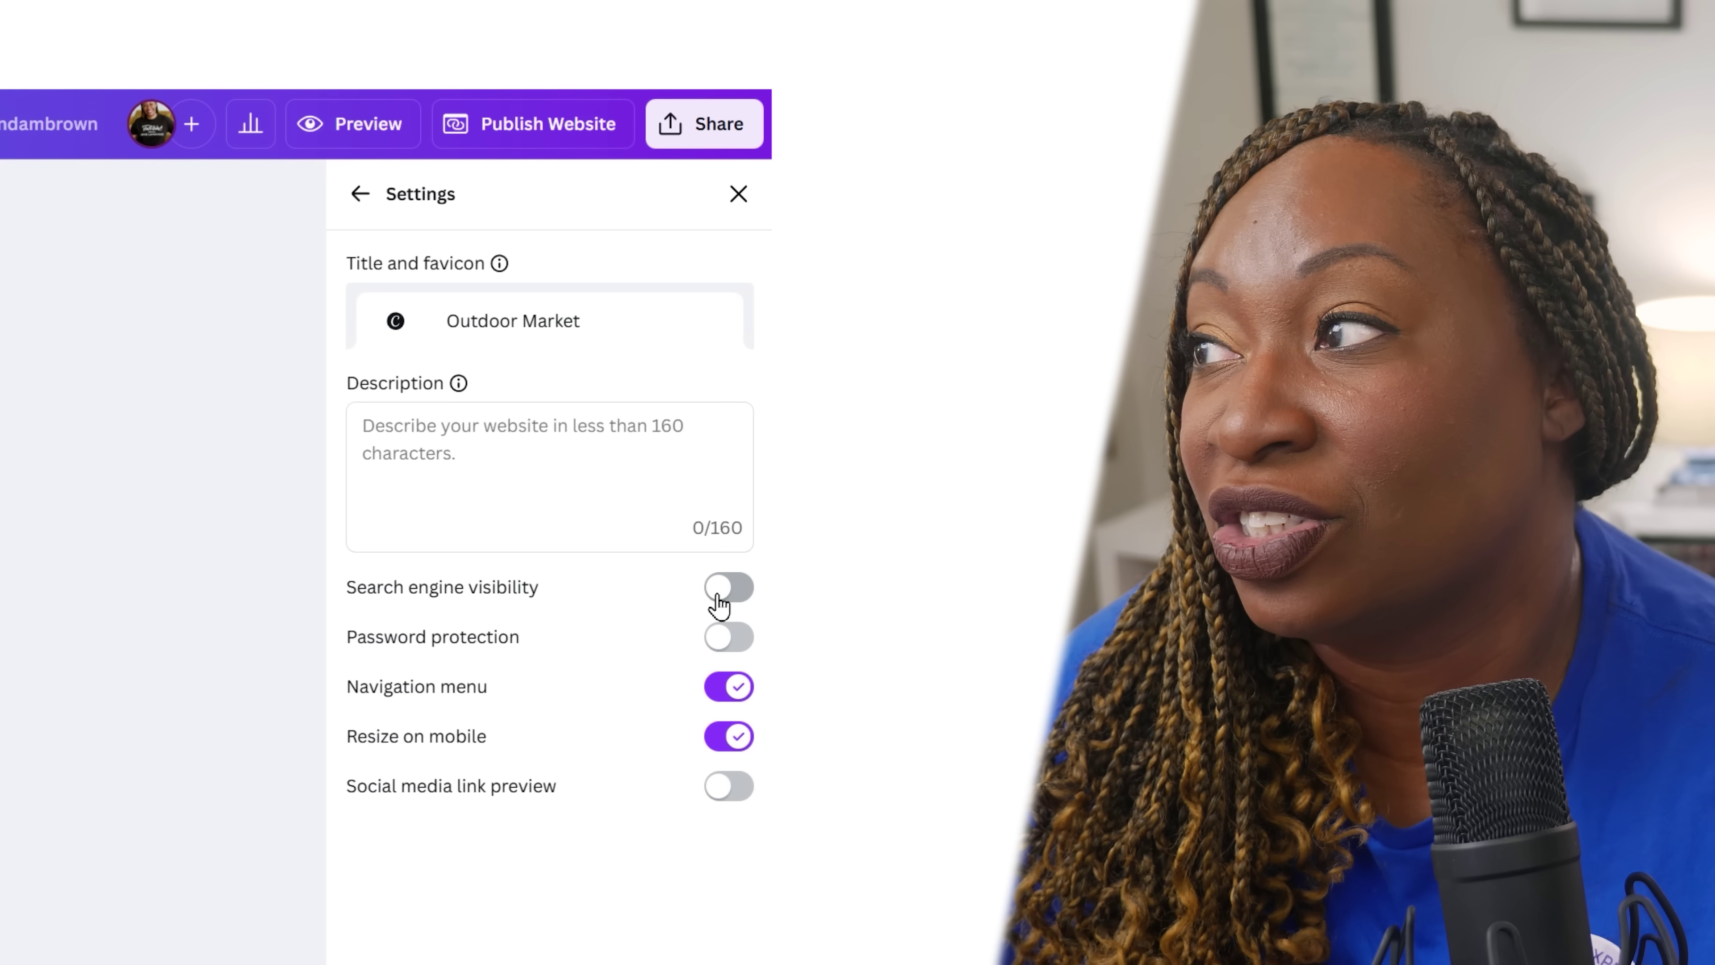
{"action": "left_click", "coordinate": [719, 606]}
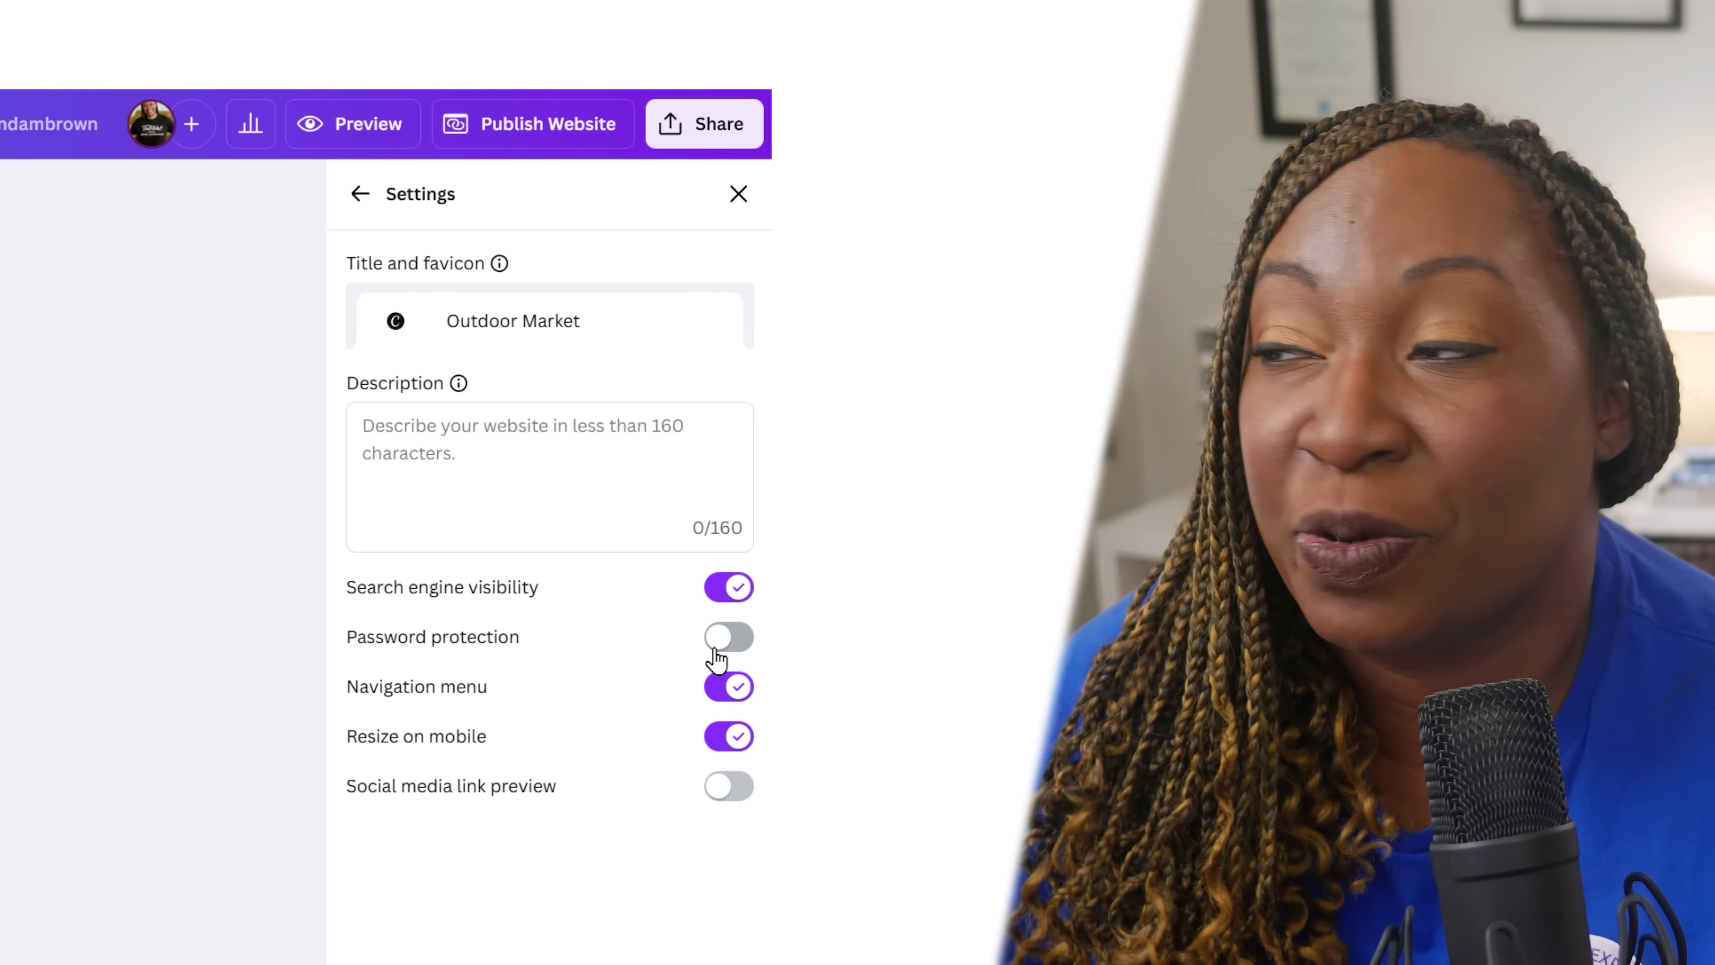
{"action": "left_click", "coordinate": [715, 648]}
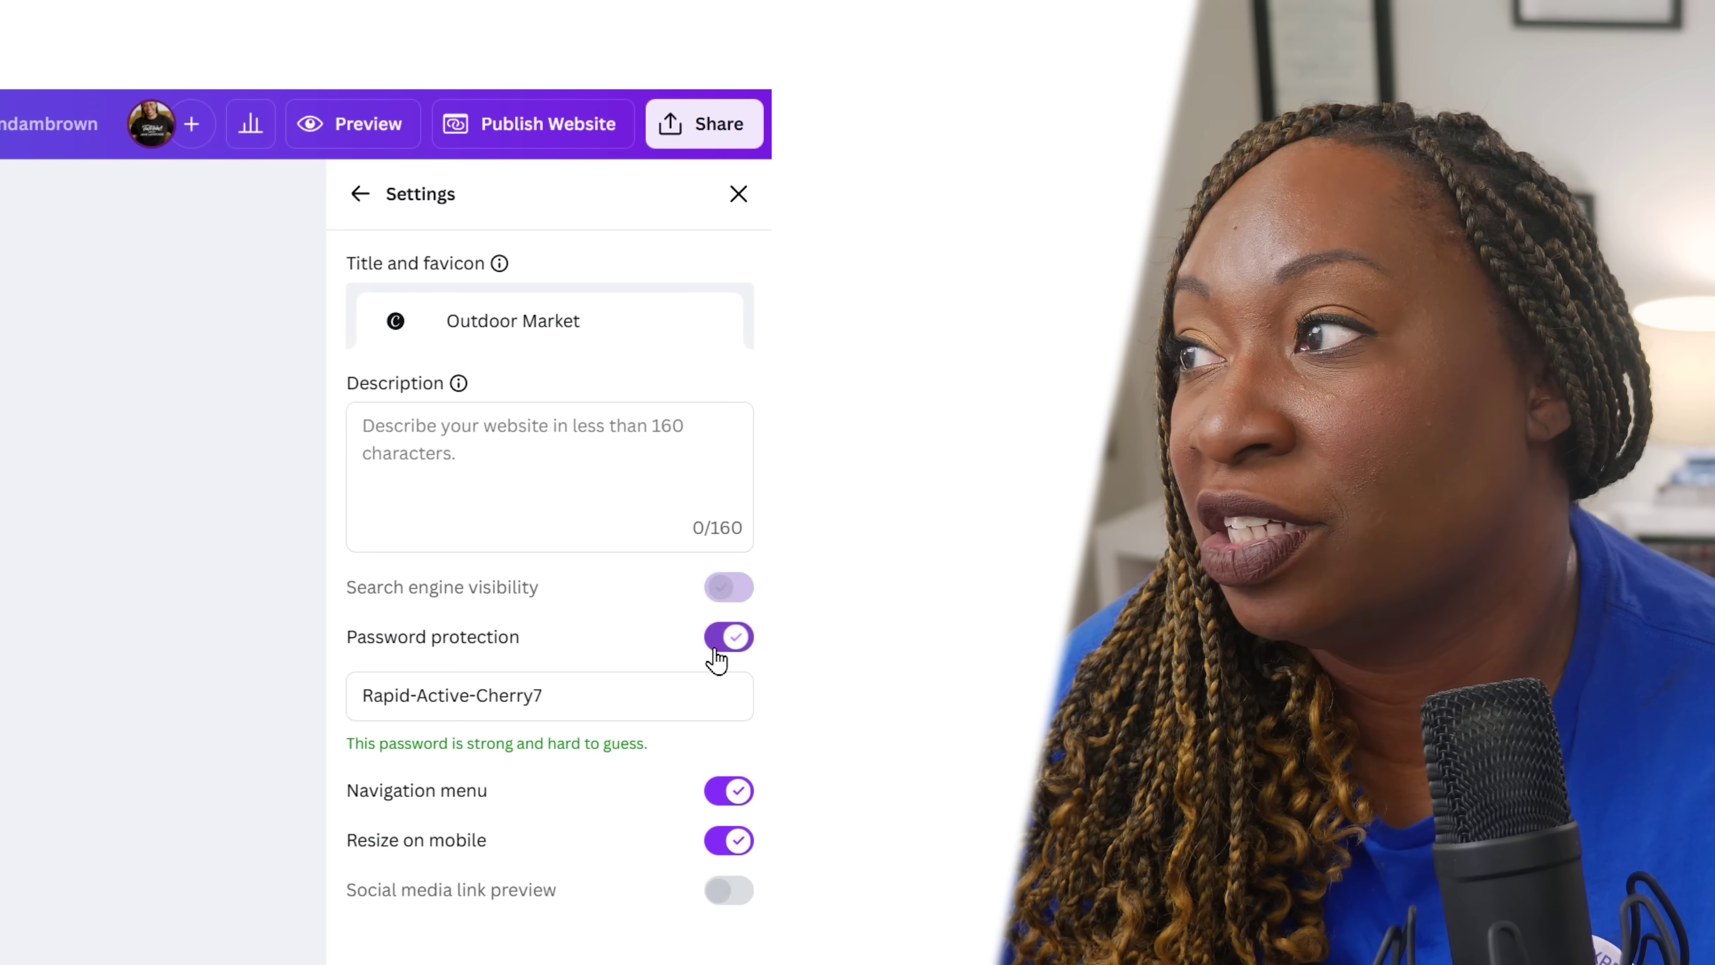
{"action": "left_click", "coordinate": [737, 642]}
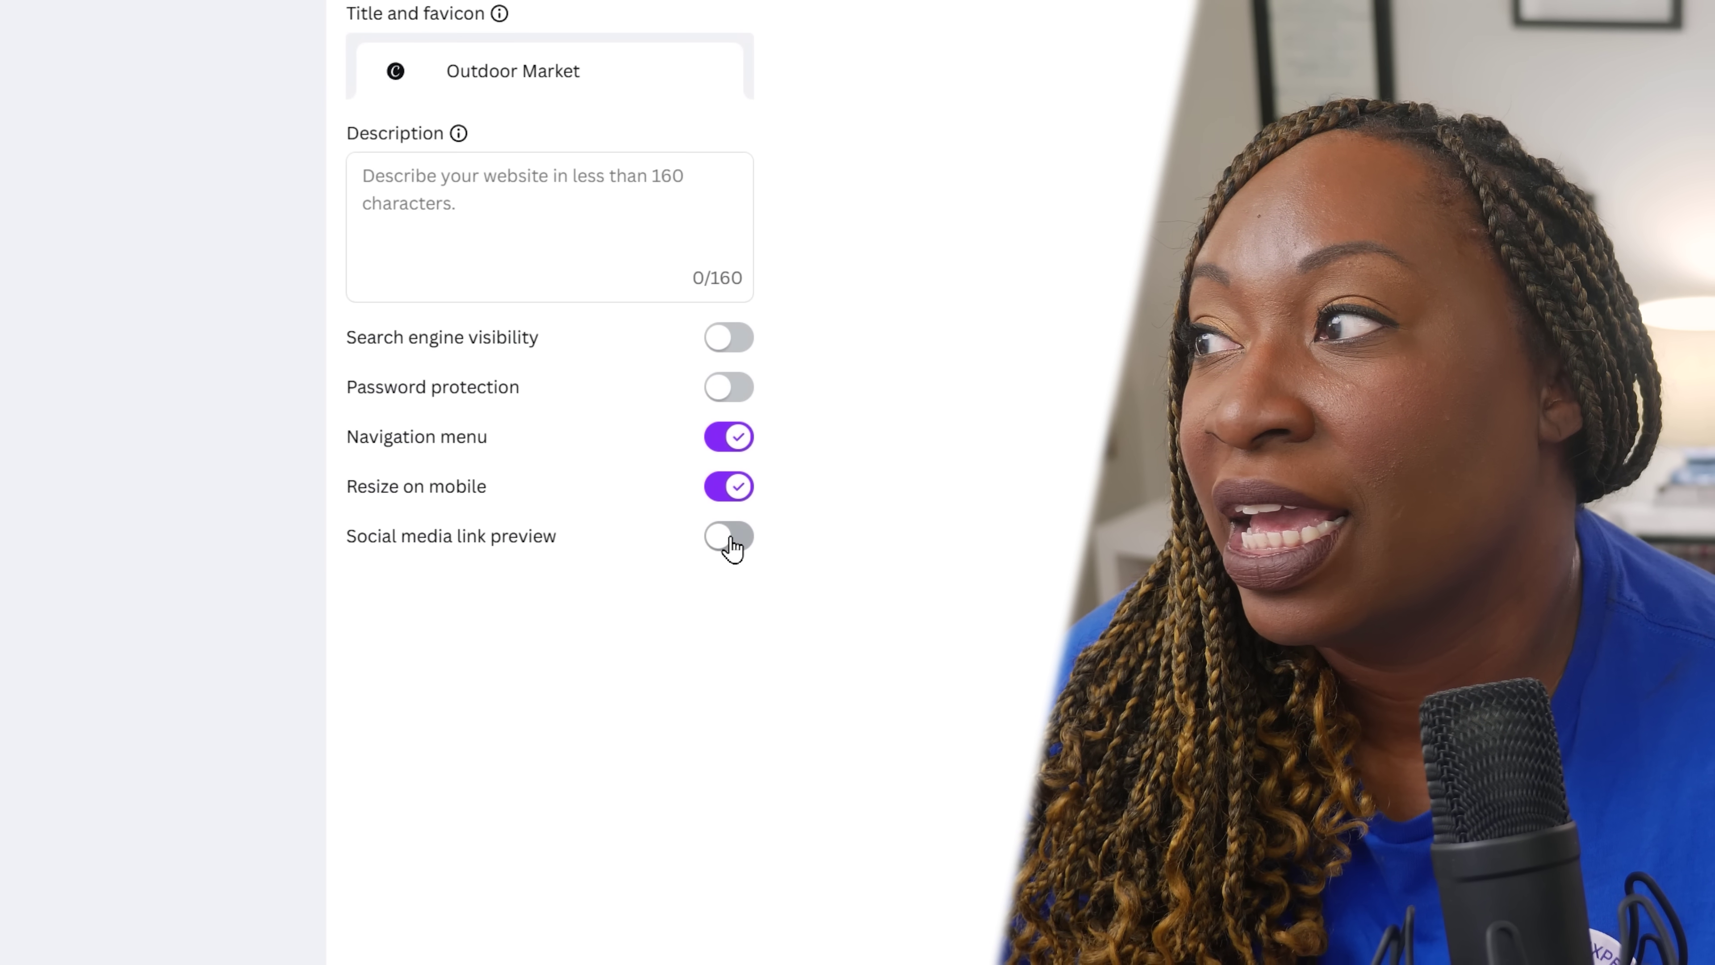
{"action": "left_click", "coordinate": [730, 789]}
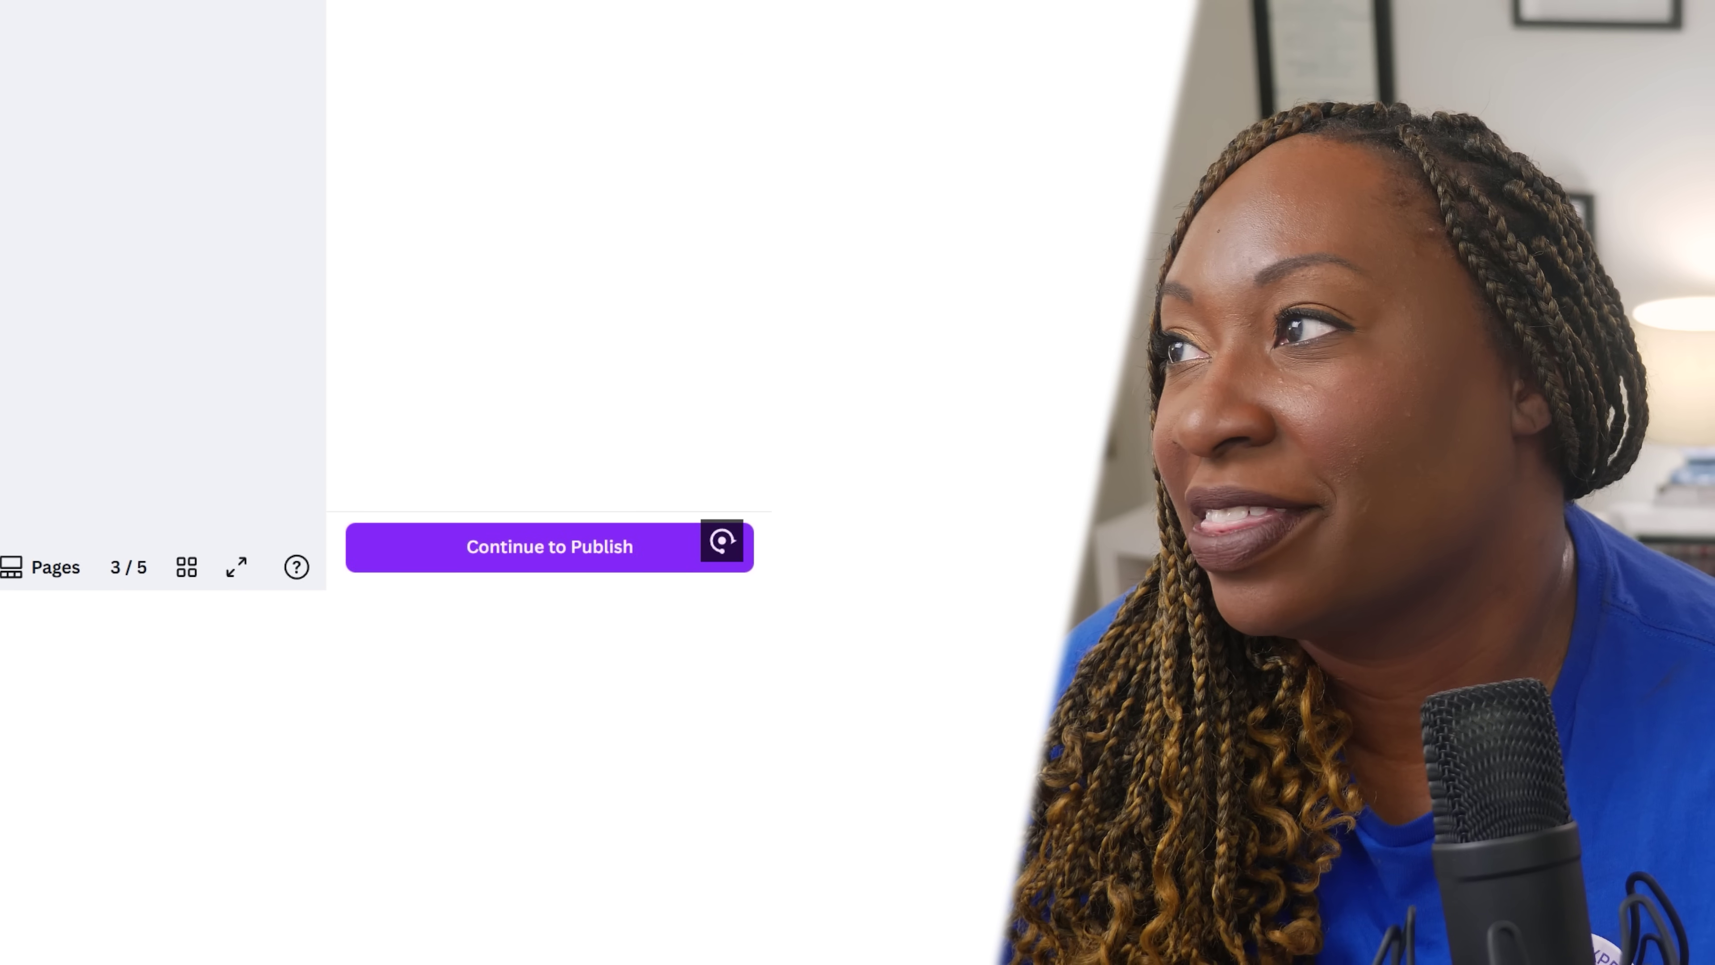
{"action": "left_click", "coordinate": [484, 560]}
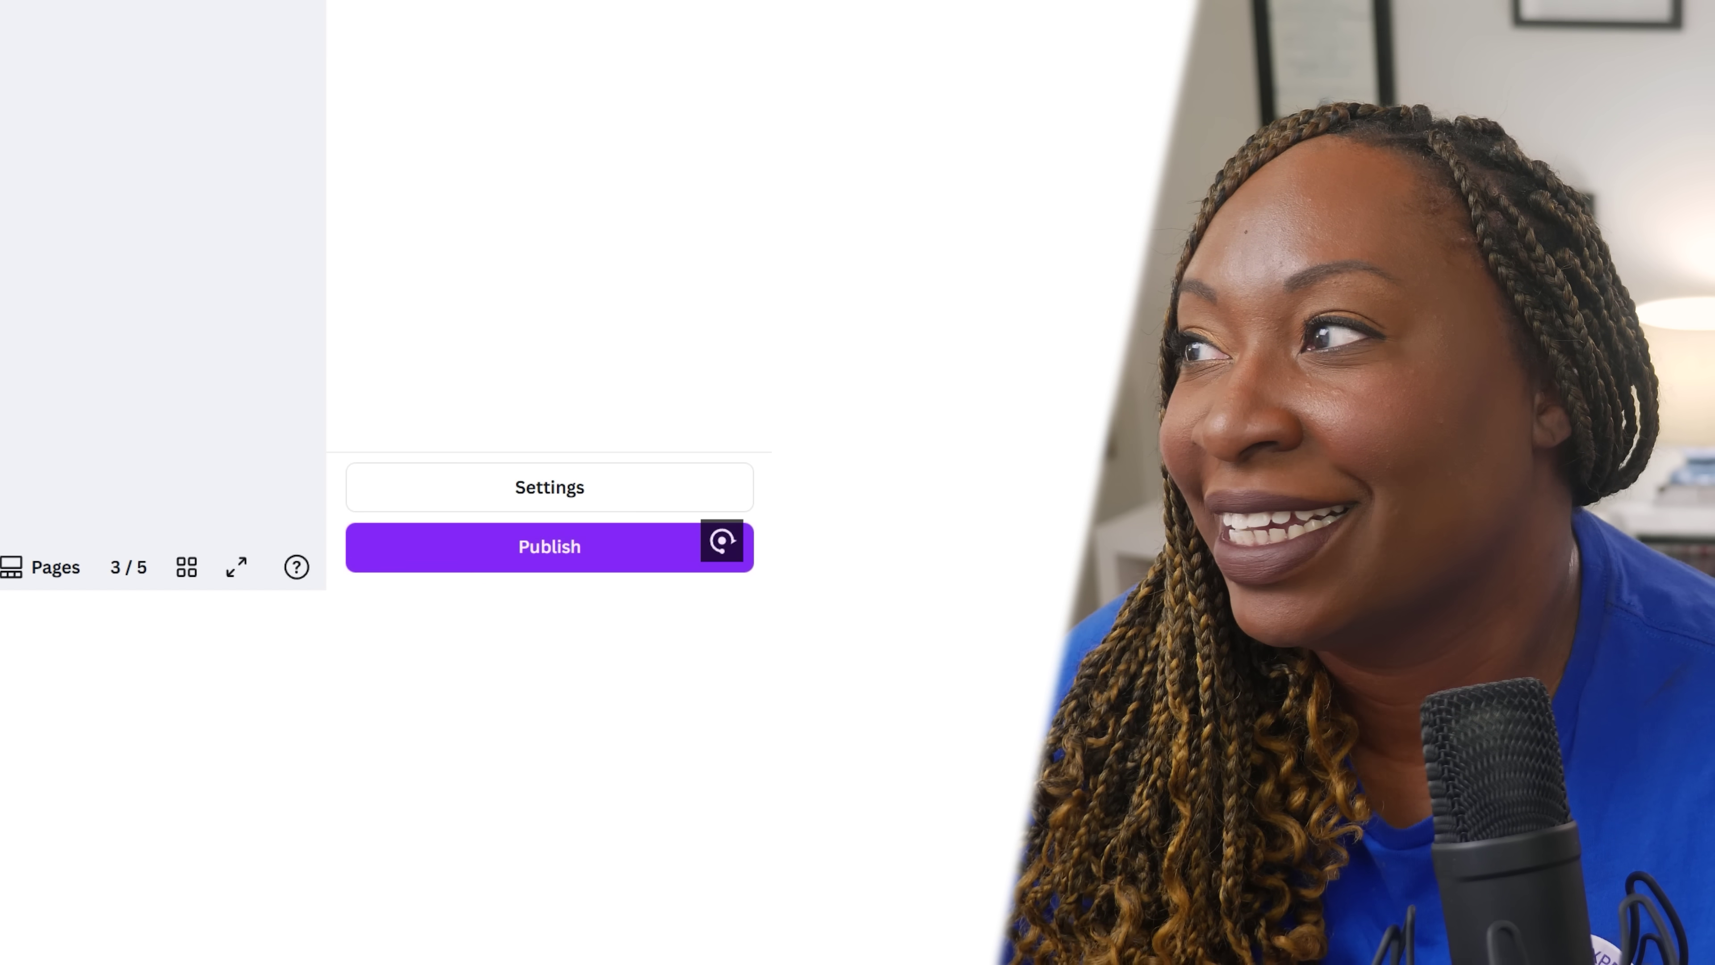
{"action": "left_click", "coordinate": [466, 571]}
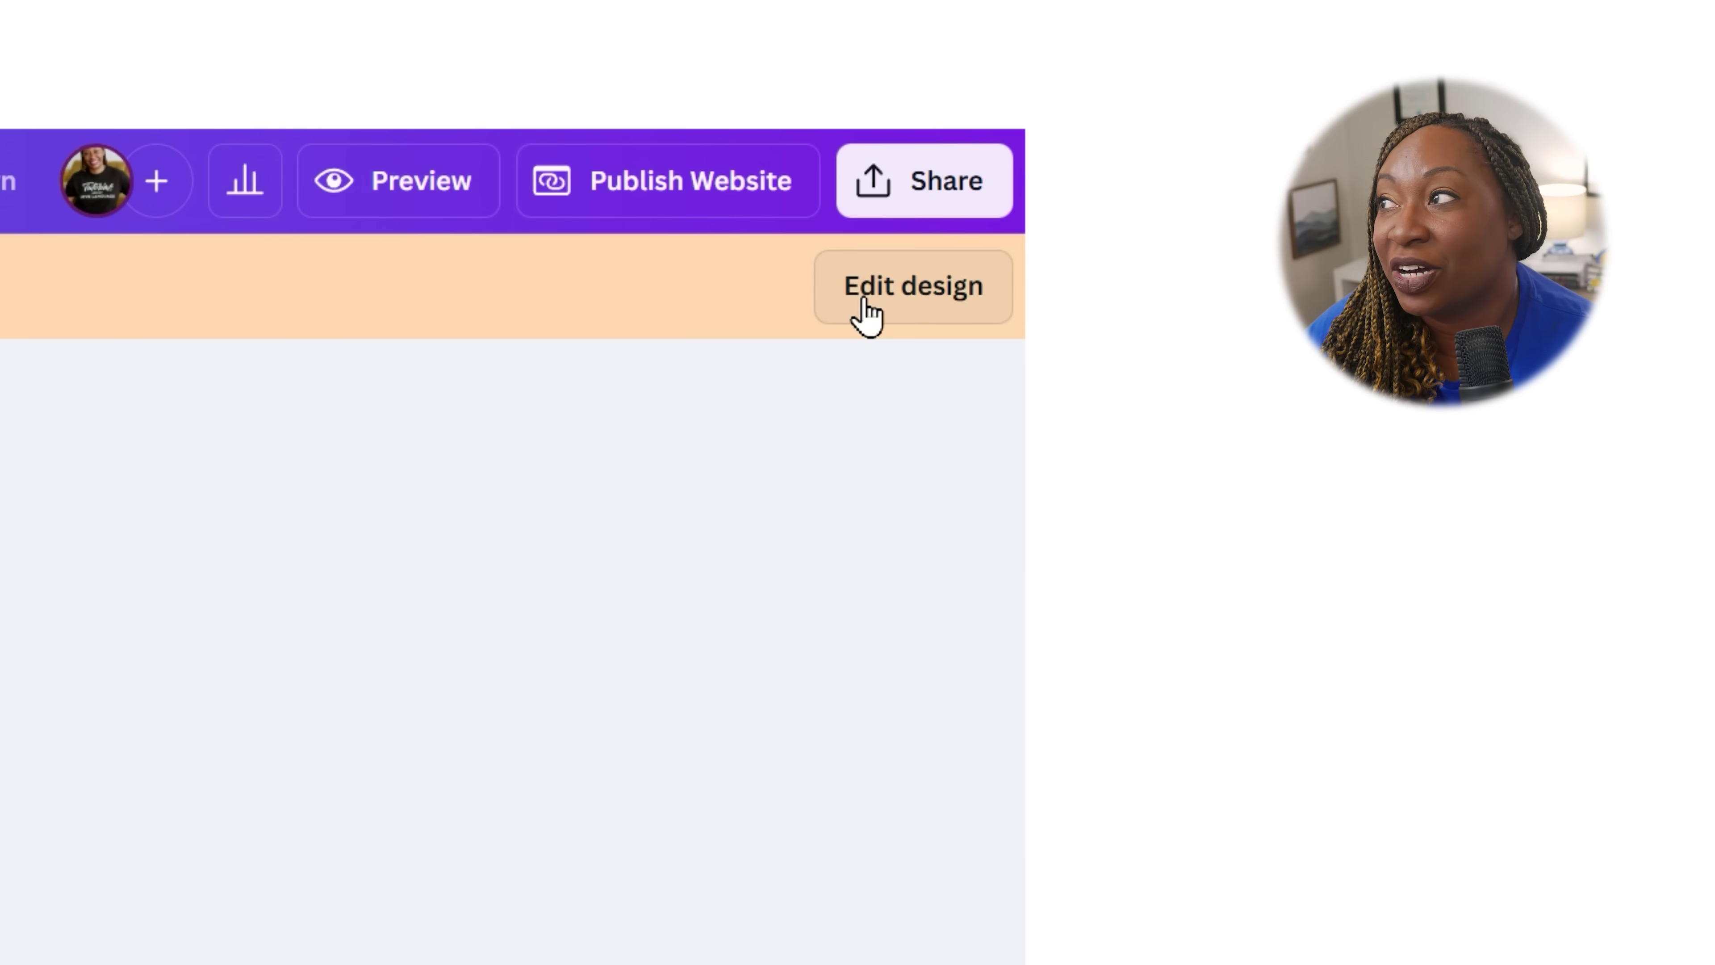
Step: Return to editing the design and exit the browser's full-screen mode
{"action": "left_click", "coordinate": [868, 314]}
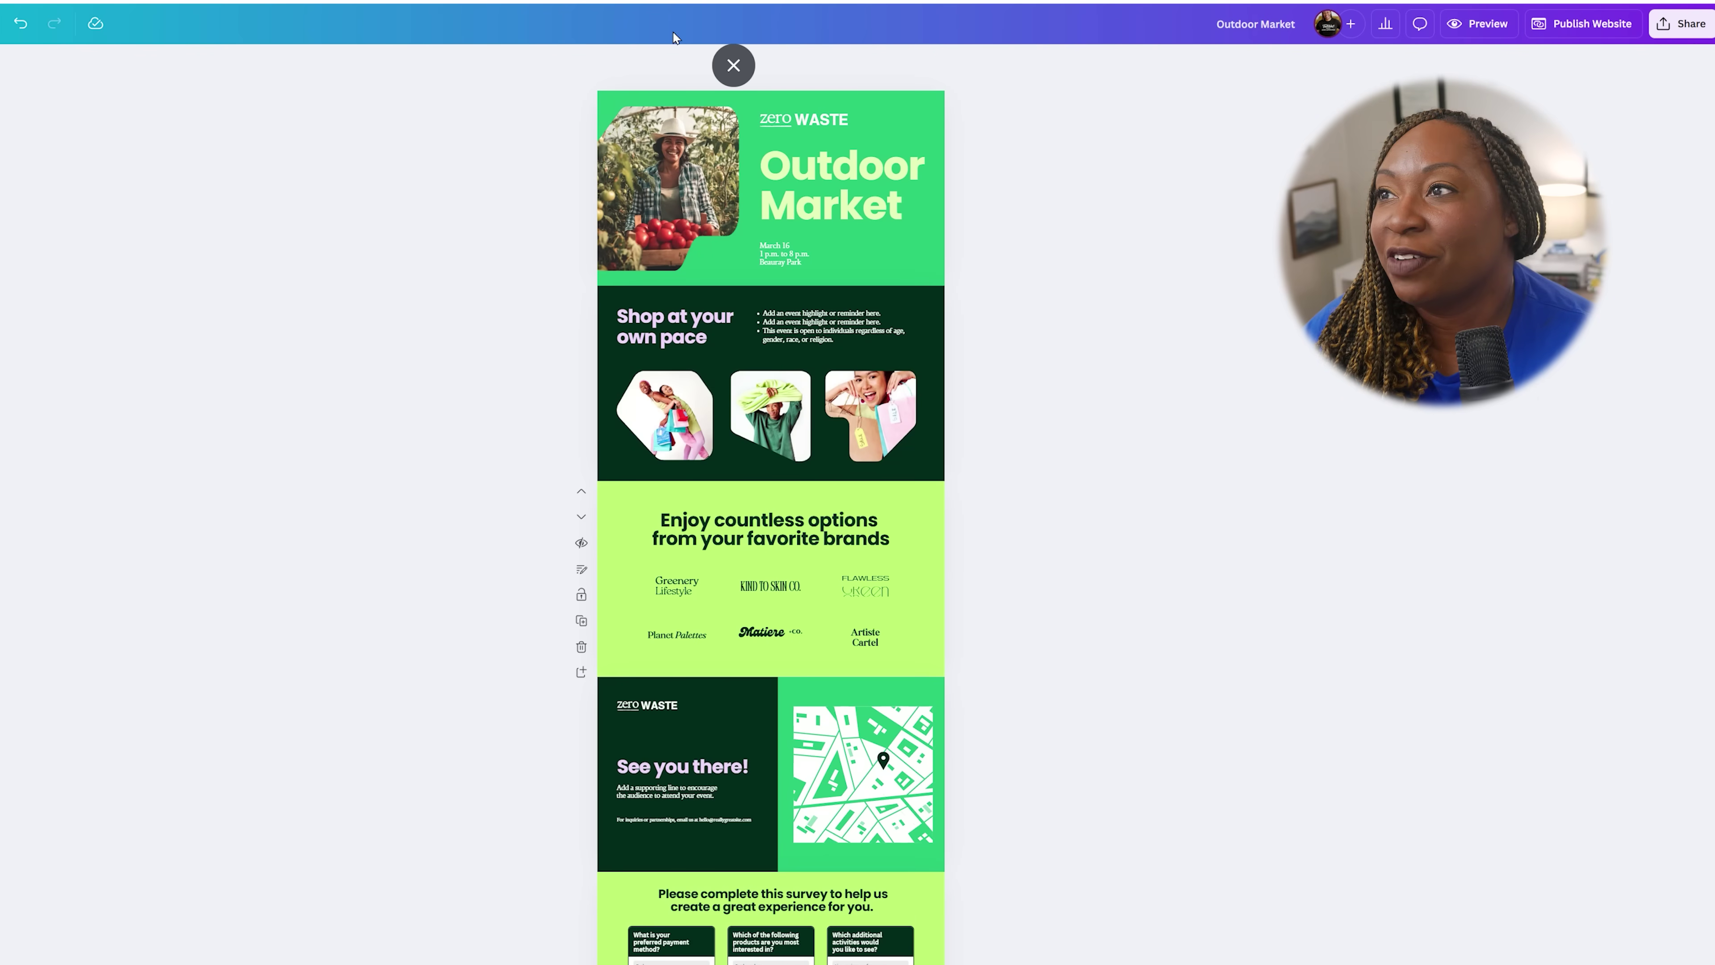
{"action": "left_click", "coordinate": [732, 66]}
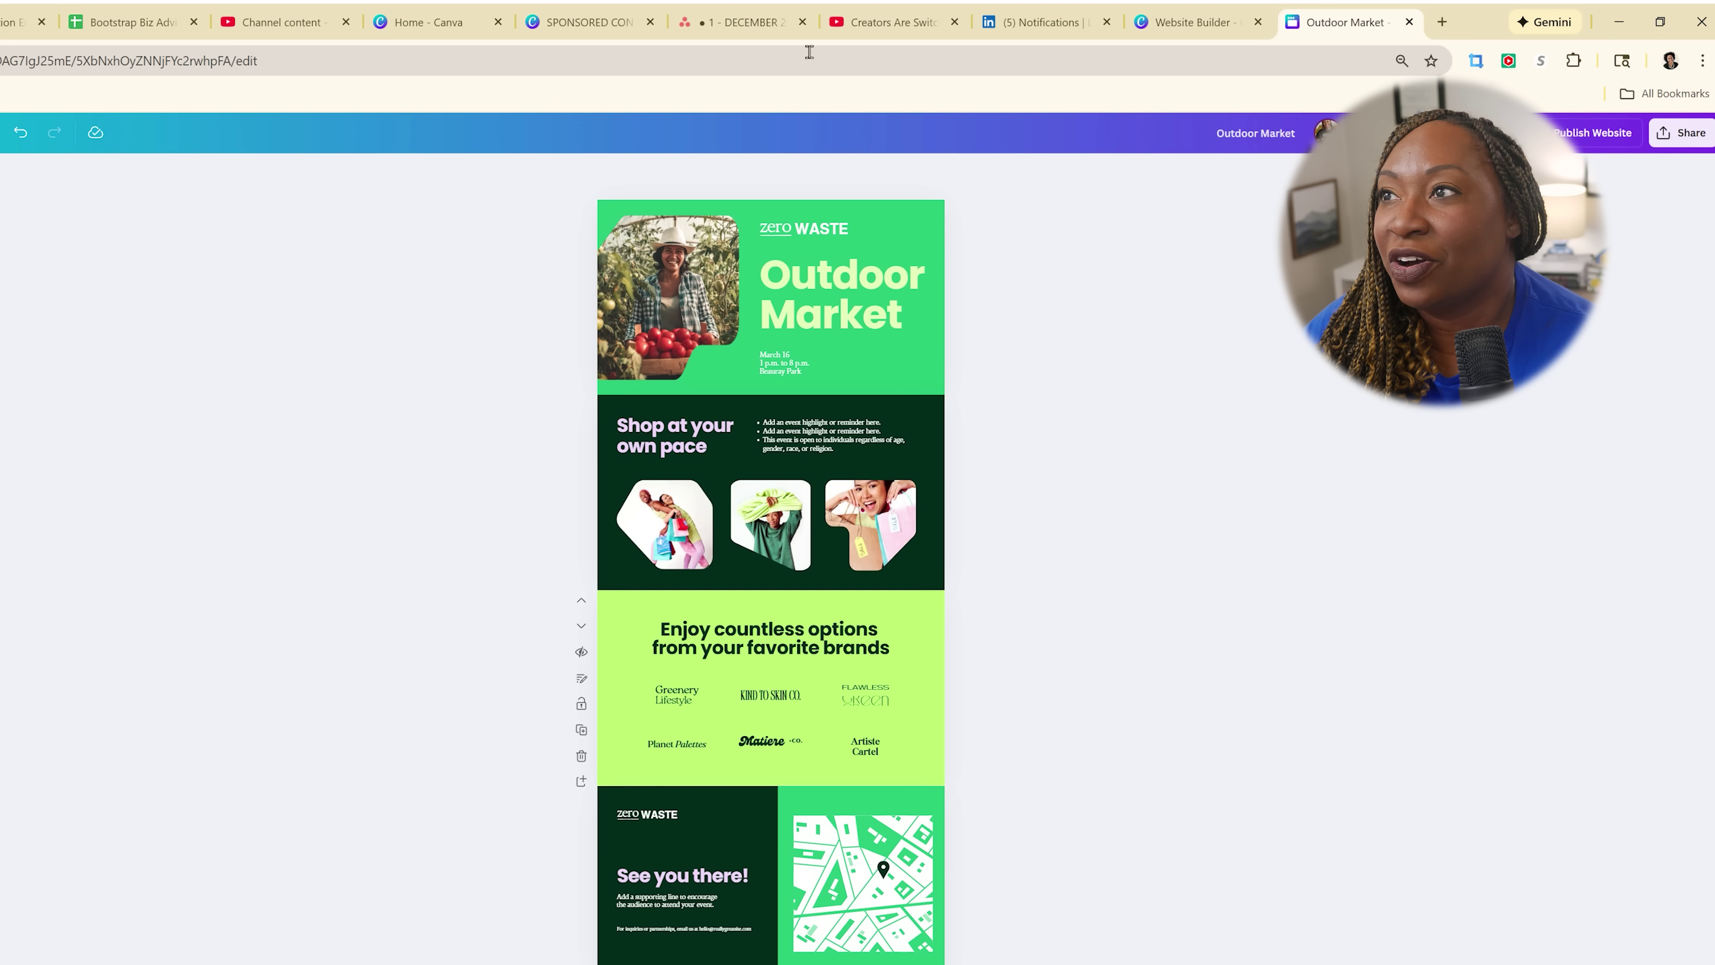
Step: Load my.canva.site/outdoor-market in a new tab, go full screen, and scroll through it
{"action": "left_click", "coordinate": [1442, 21]}
{"action": "type", "text": "my.canva.site/outdoor-market"}
{"action": "key", "text": "Return"}
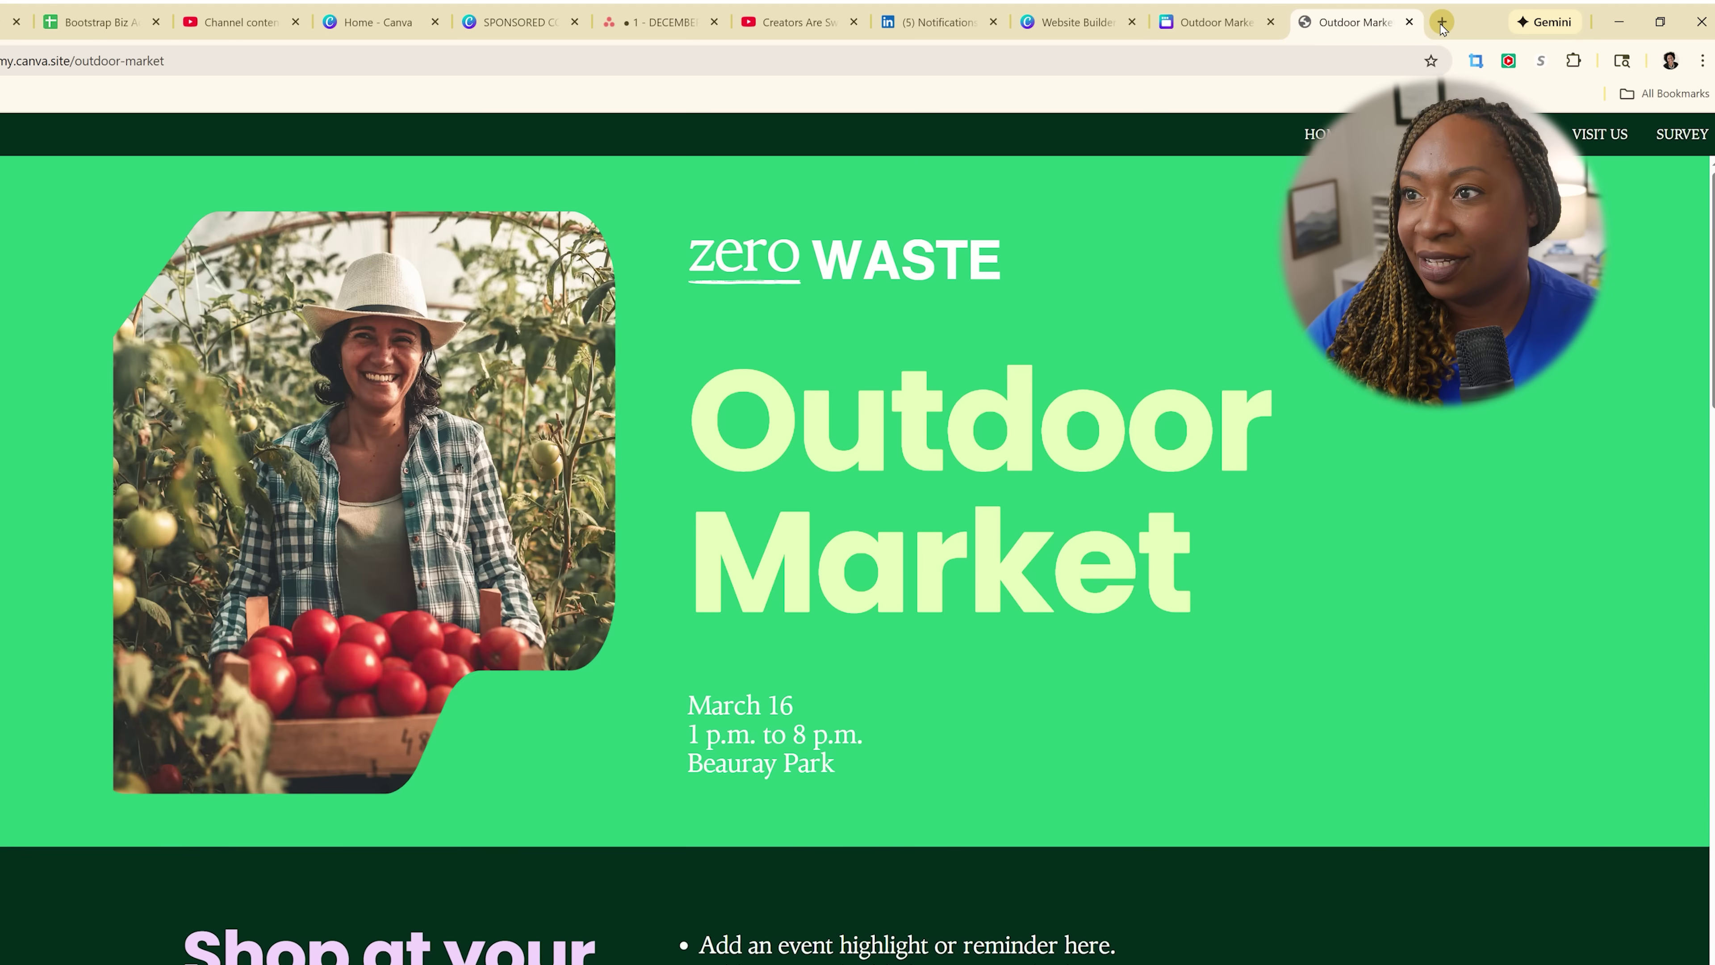
{"action": "key", "text": "F11"}
{"action": "scroll", "coordinate": [1441, 29], "scroll_direction": "down", "scroll_amount": 15}
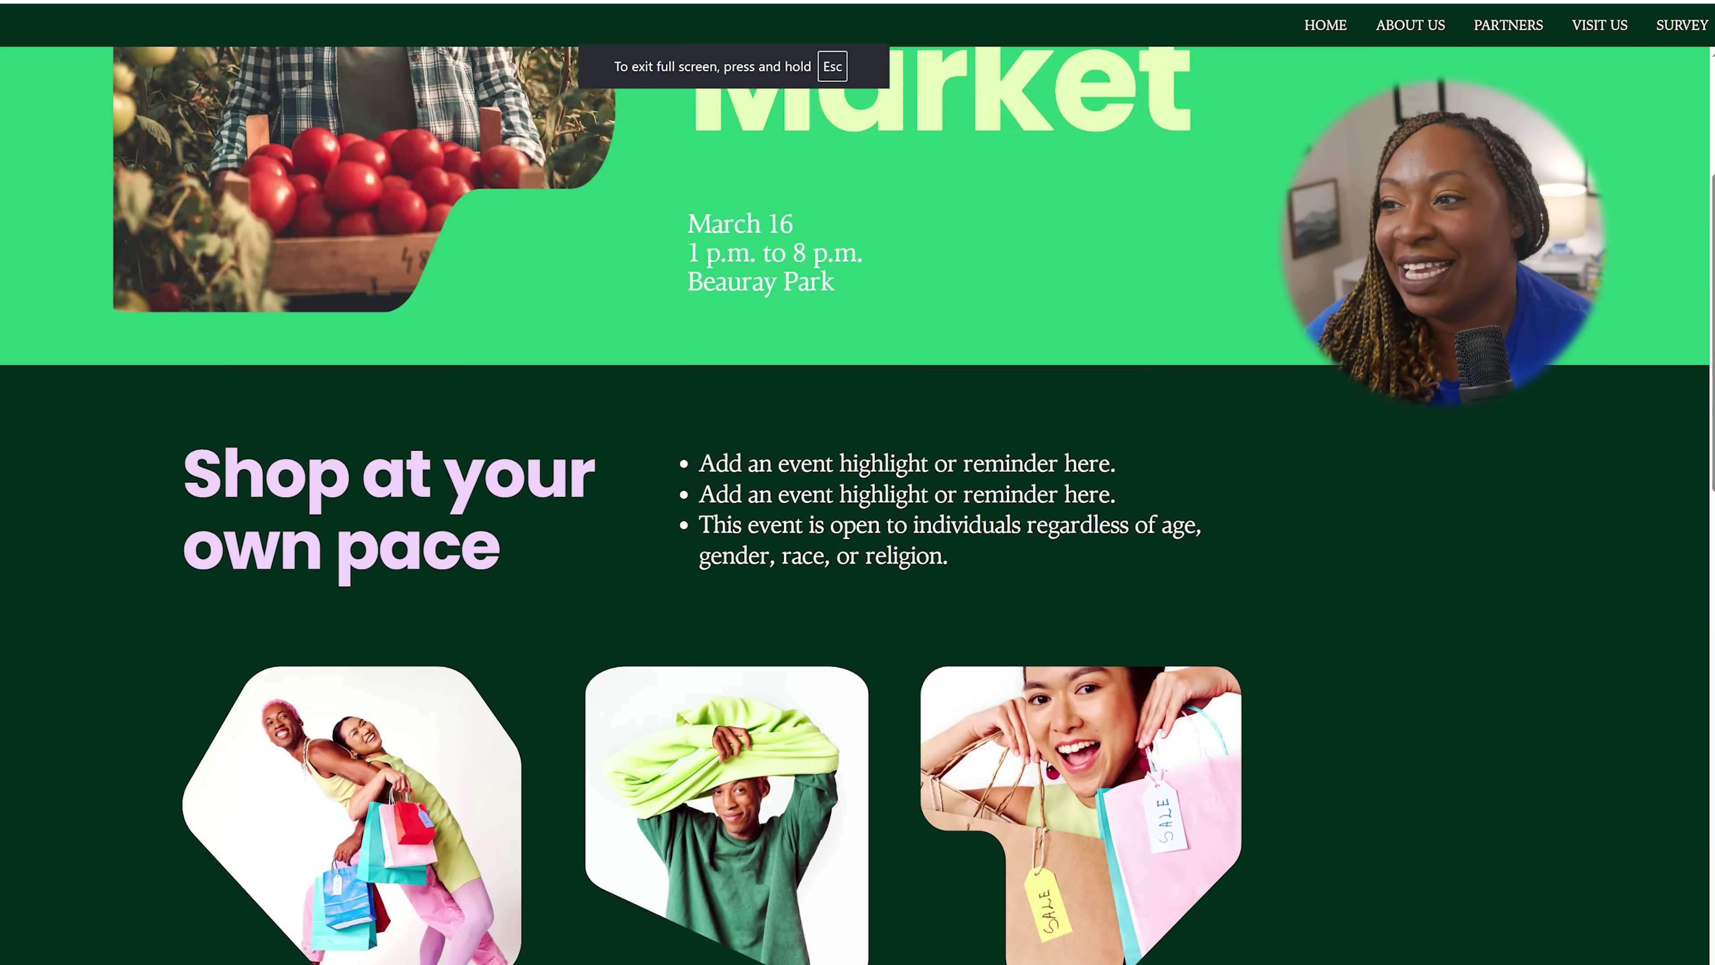
{"action": "scroll", "coordinate": [855, 482], "scroll_direction": "down", "scroll_amount": 15}
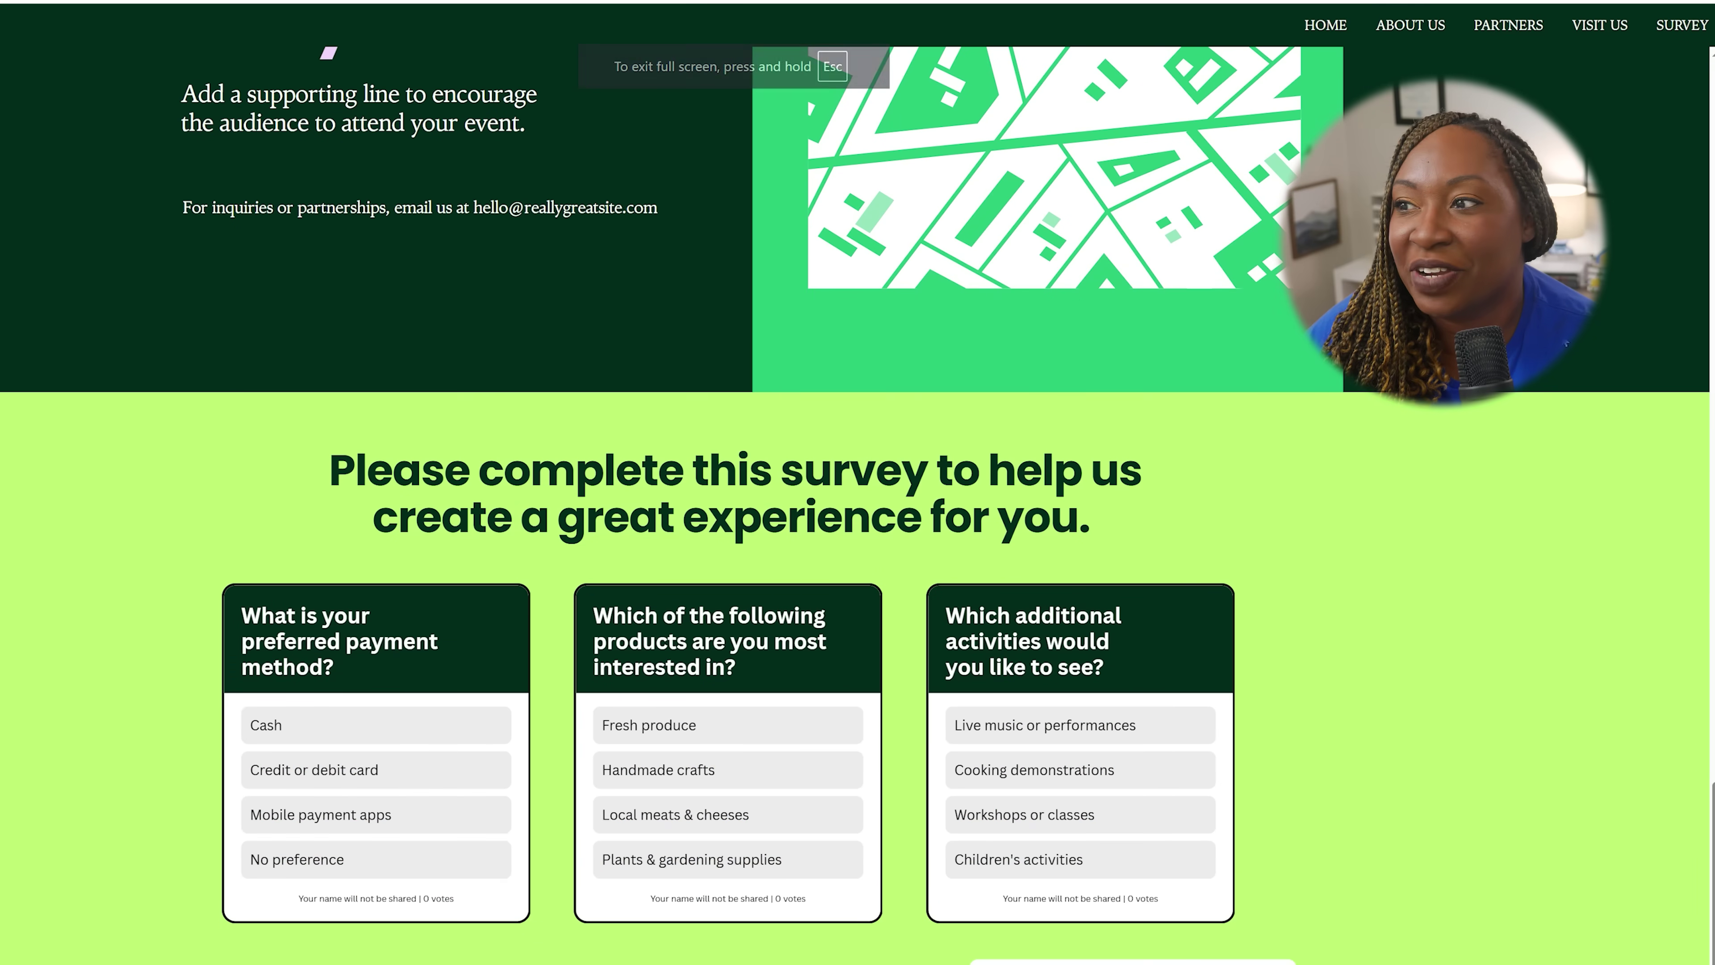
{"action": "scroll", "coordinate": [857, 483], "scroll_direction": "up", "scroll_amount": 15}
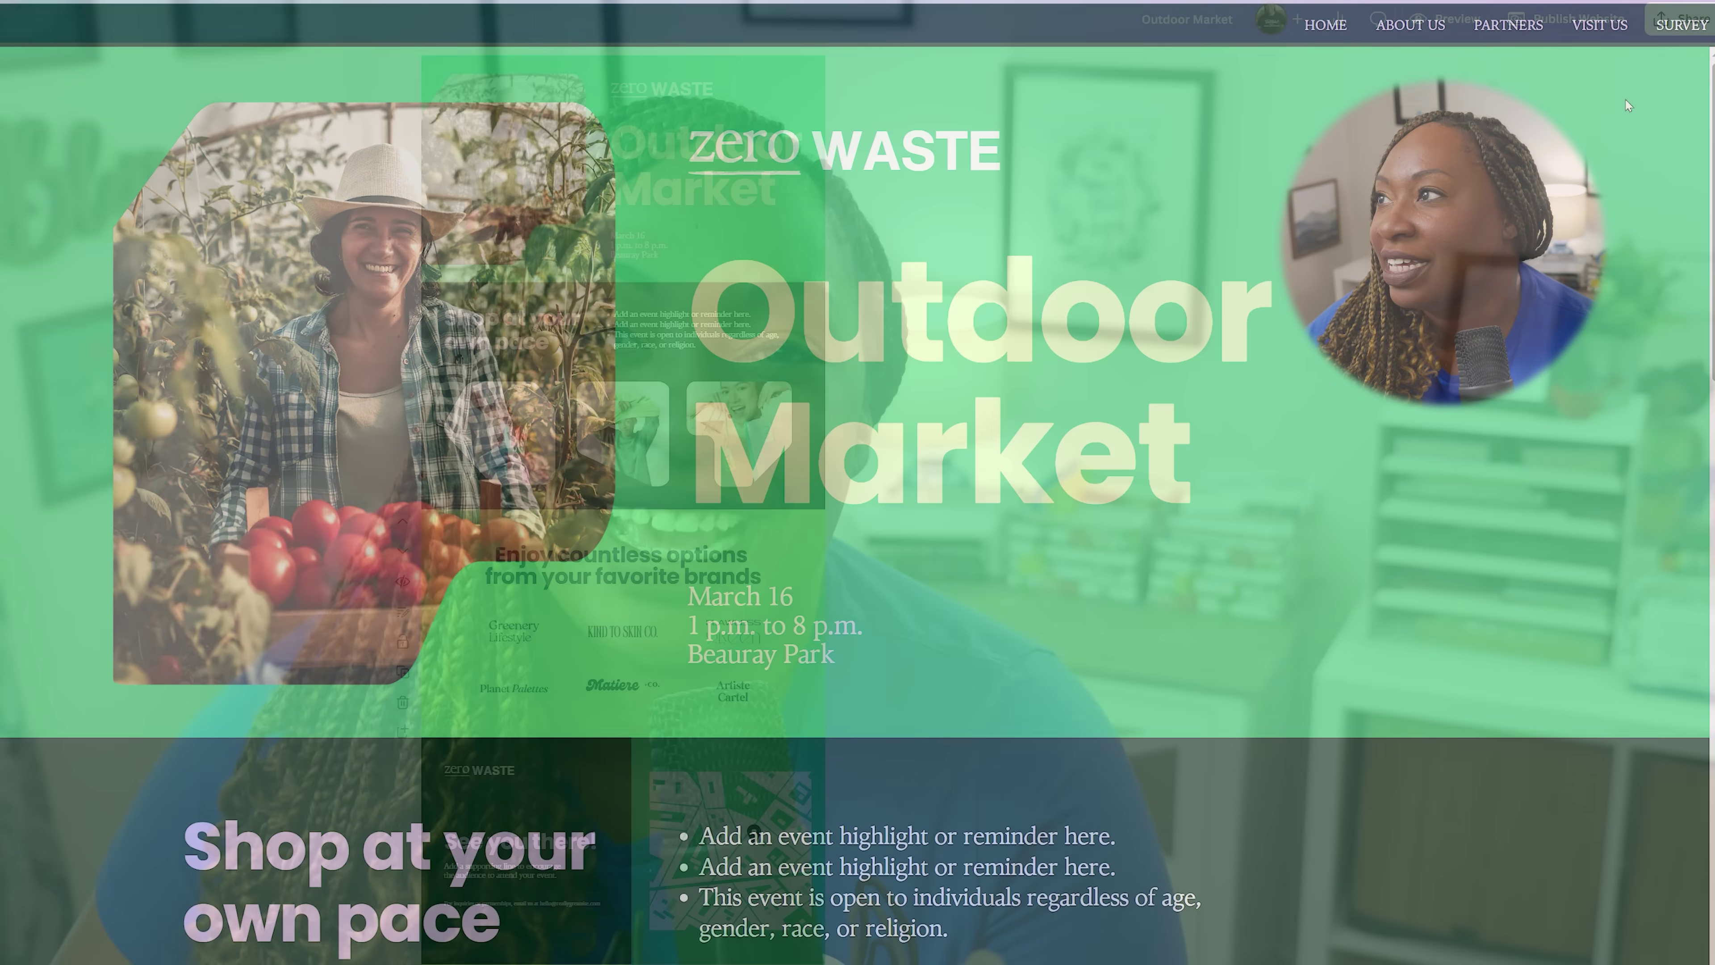